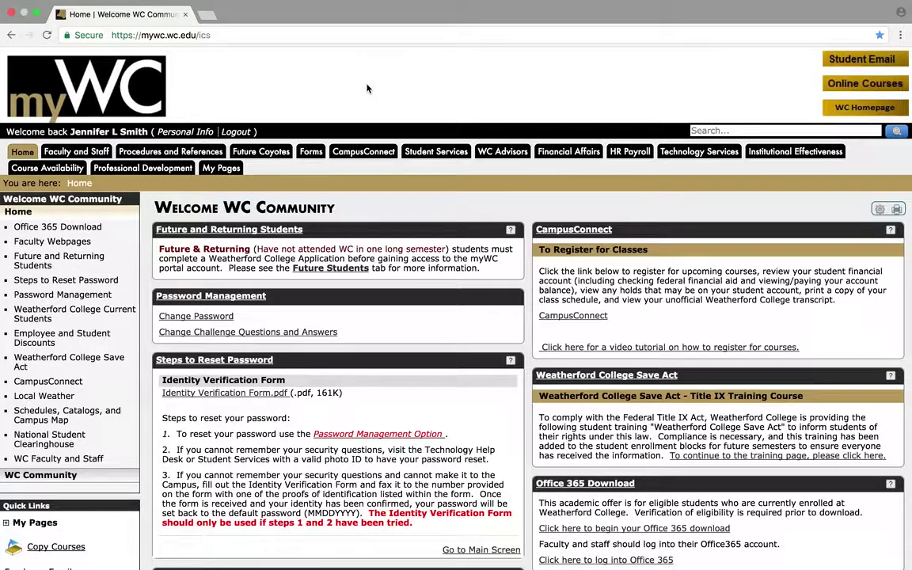
- Go to Online Courses and open the ENGL1301 J SMITH Master course in Canvas
{"action": "left_click", "coordinate": [874, 86]}
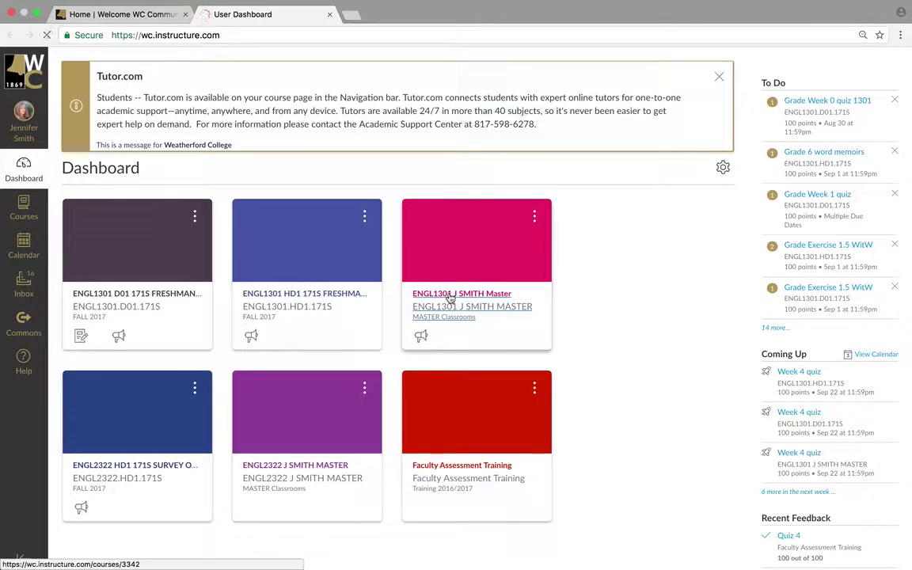
{"action": "left_click", "coordinate": [449, 297]}
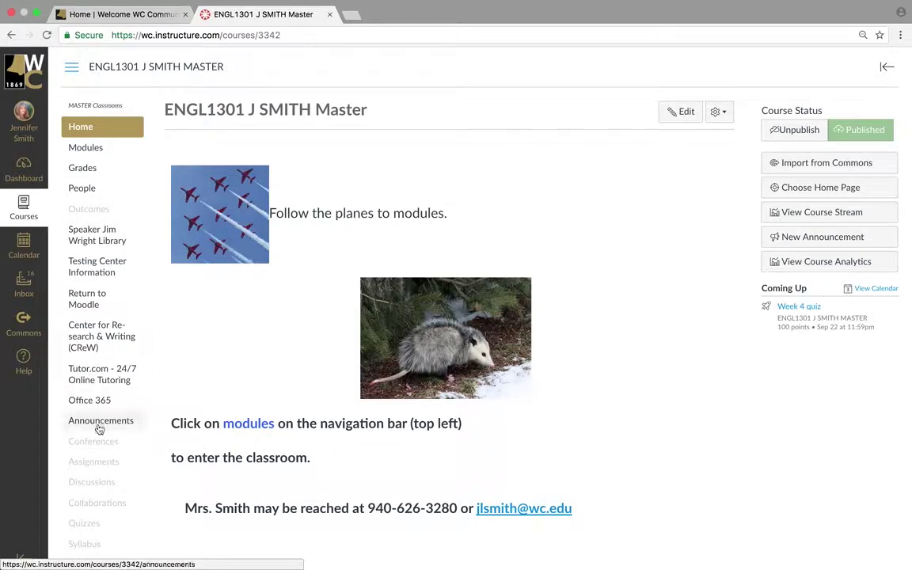
- Open the Speaker Jim Wright Library page in a new tab and scroll down to its Fall 2017 schedule
{"action": "left_click", "coordinate": [97, 245]}
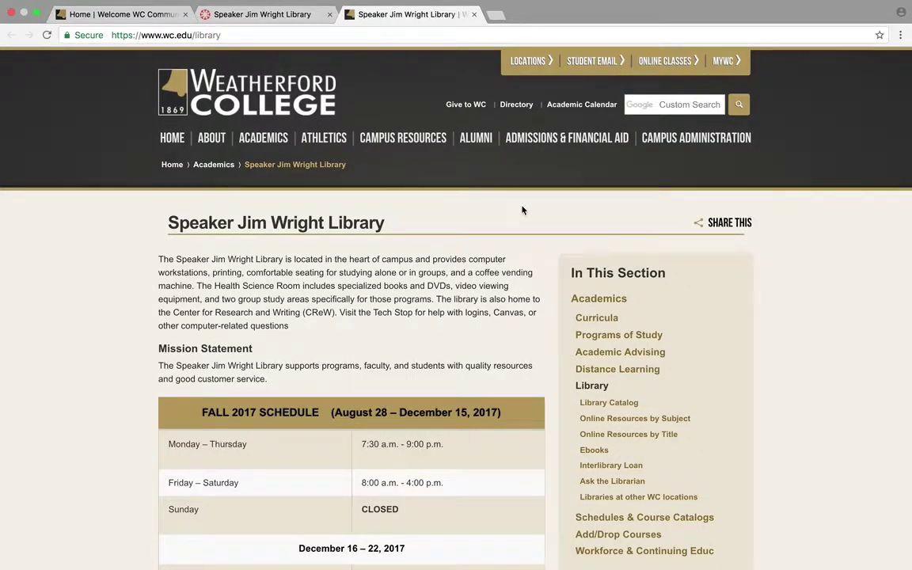
{"action": "scroll", "coordinate": [522, 210], "scroll_direction": "down", "scroll_amount": 1}
{"action": "scroll", "coordinate": [523, 210], "scroll_direction": "down", "scroll_amount": 5}
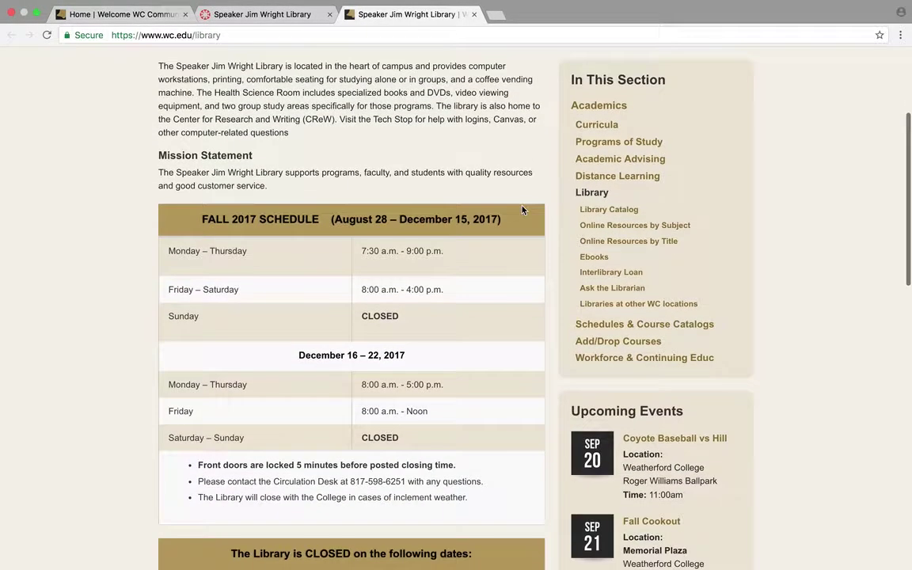
{"action": "scroll", "coordinate": [522, 209], "scroll_direction": "down", "scroll_amount": 1}
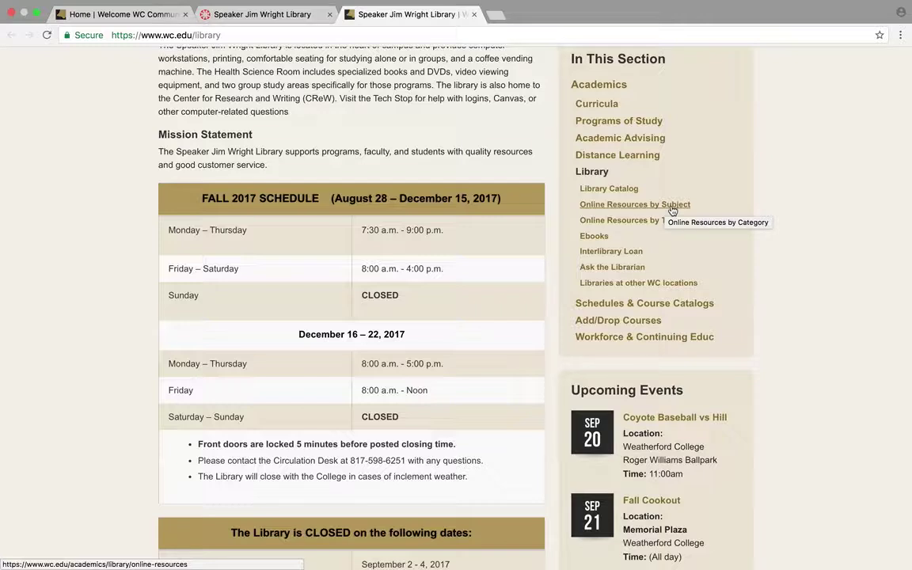
- Go to Online Resources by Subject and bring the Education databases into view
{"action": "left_click", "coordinate": [672, 209]}
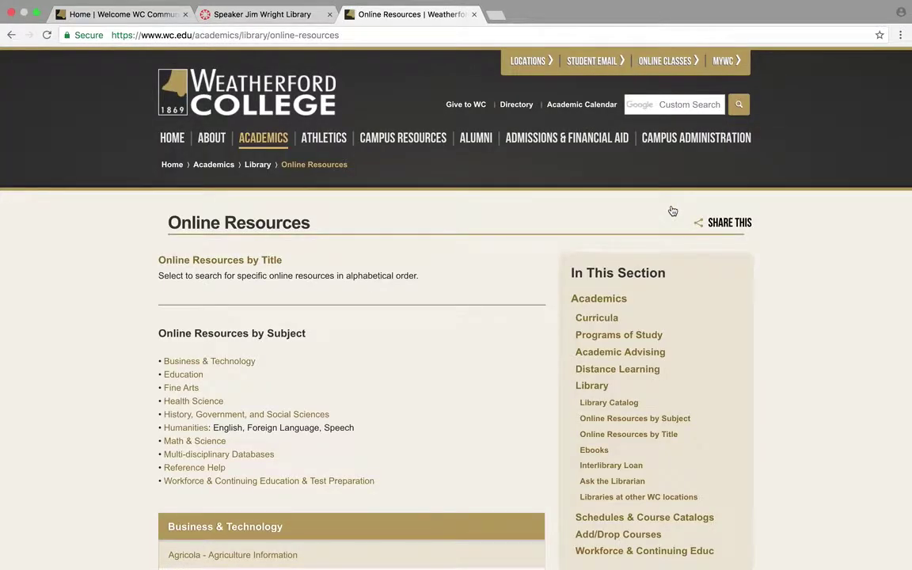
{"action": "scroll", "coordinate": [411, 409], "scroll_direction": "down", "scroll_amount": 2}
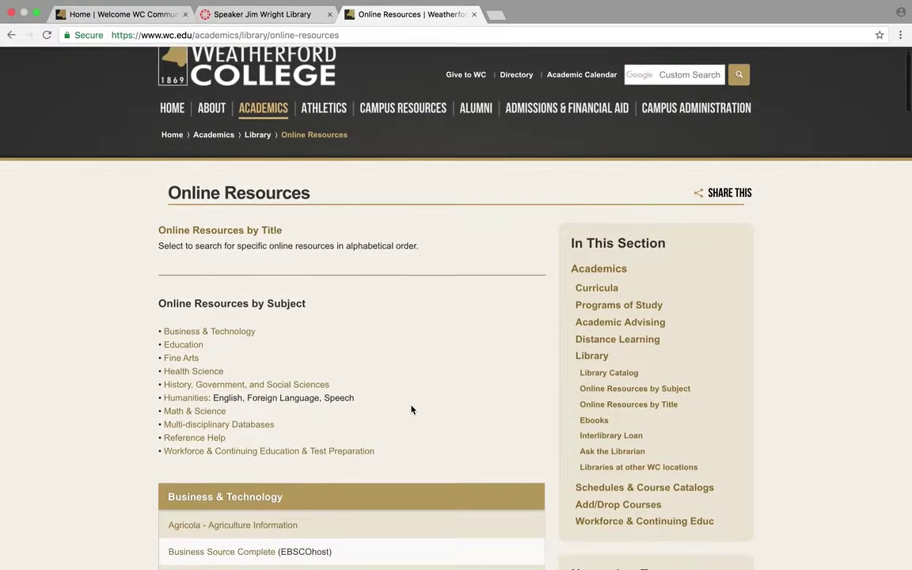
{"action": "scroll", "coordinate": [411, 409], "scroll_direction": "up", "scroll_amount": 2}
{"action": "scroll", "coordinate": [410, 409], "scroll_direction": "up", "scroll_amount": 1}
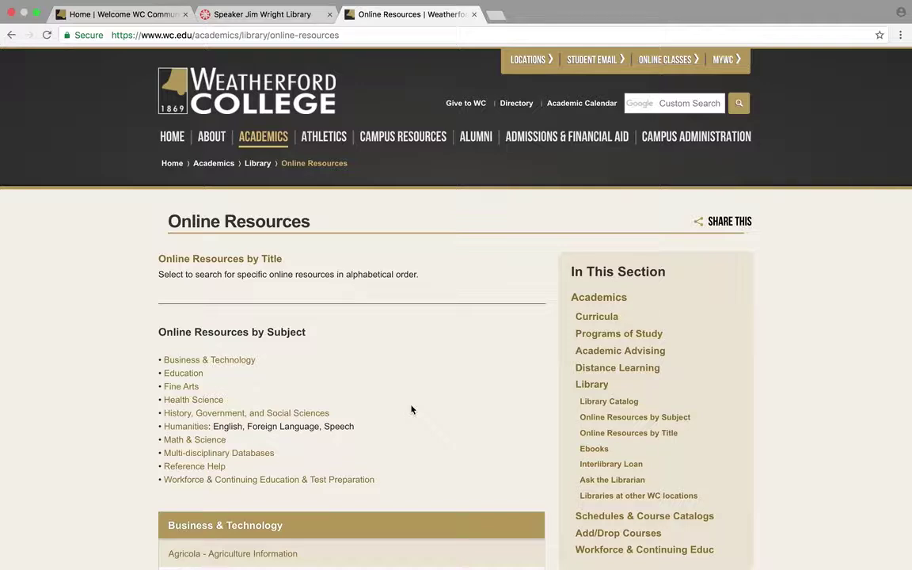
{"action": "scroll", "coordinate": [410, 409], "scroll_direction": "down", "scroll_amount": 1}
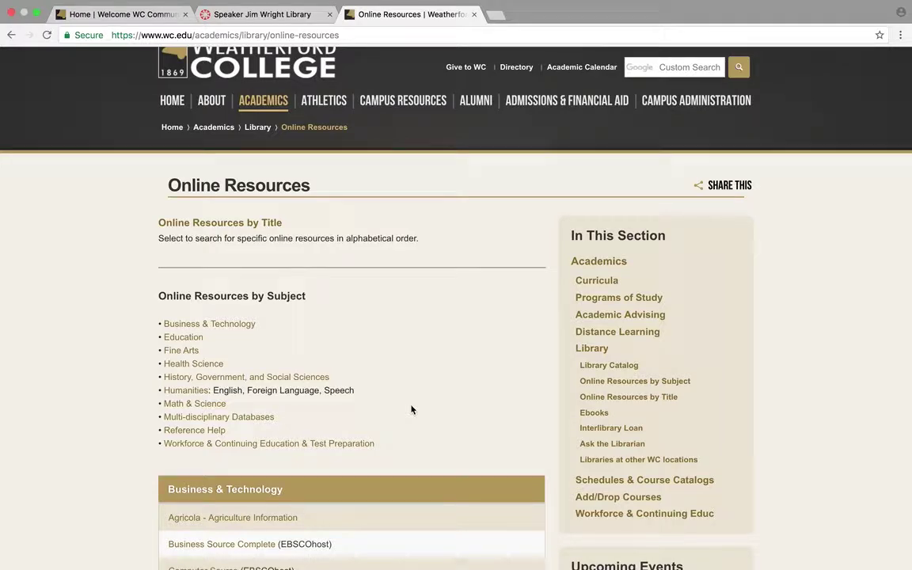
{"action": "scroll", "coordinate": [411, 410], "scroll_direction": "down", "scroll_amount": 6}
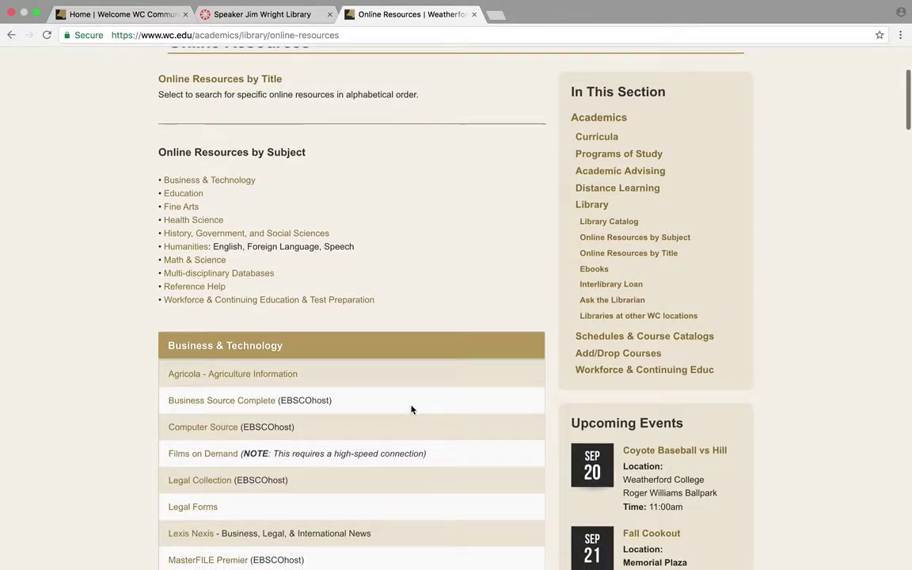
{"action": "scroll", "coordinate": [411, 409], "scroll_direction": "down", "scroll_amount": 3}
{"action": "scroll", "coordinate": [411, 409], "scroll_direction": "up", "scroll_amount": 1}
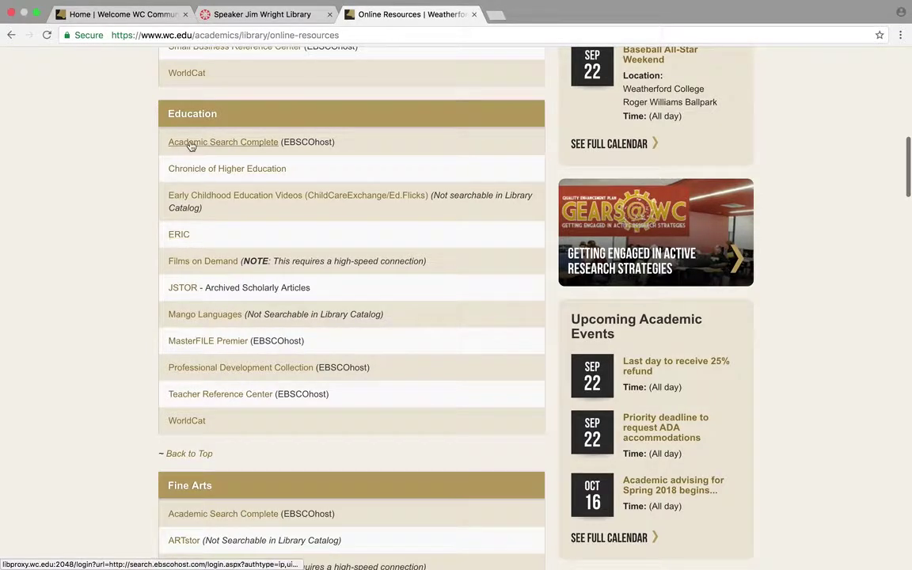
- Search the ERIC database for 'opossums', returning 9 results
{"action": "left_click", "coordinate": [179, 238]}
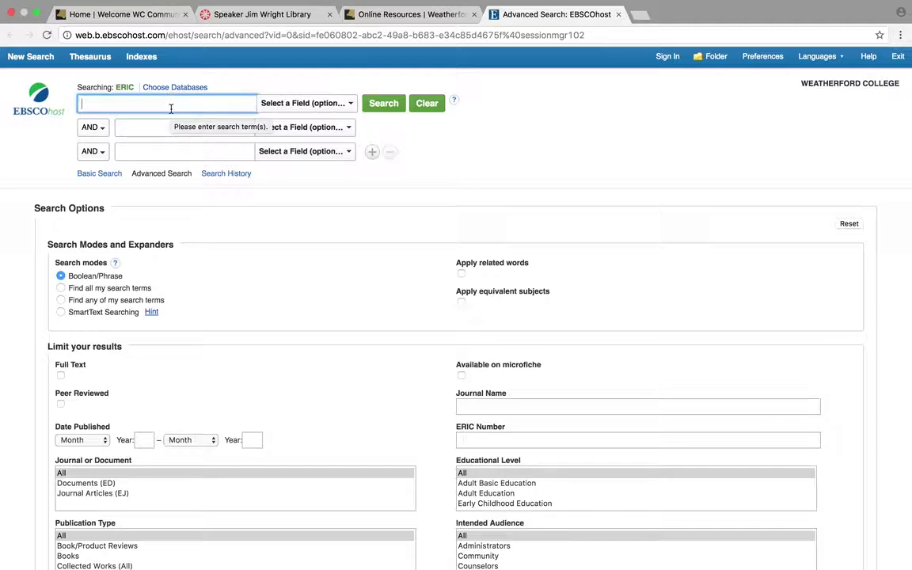
{"action": "type", "text": "o"}
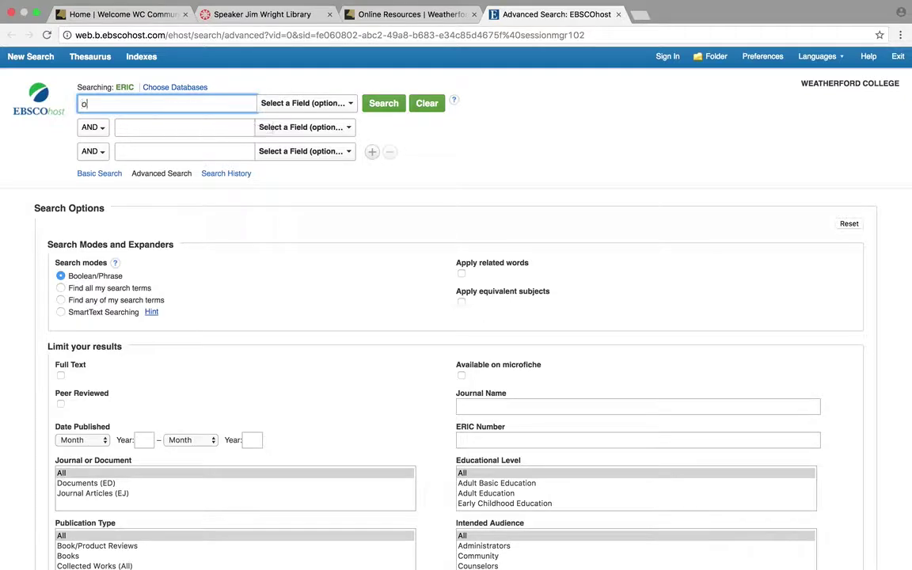
{"action": "type", "text": "possums"}
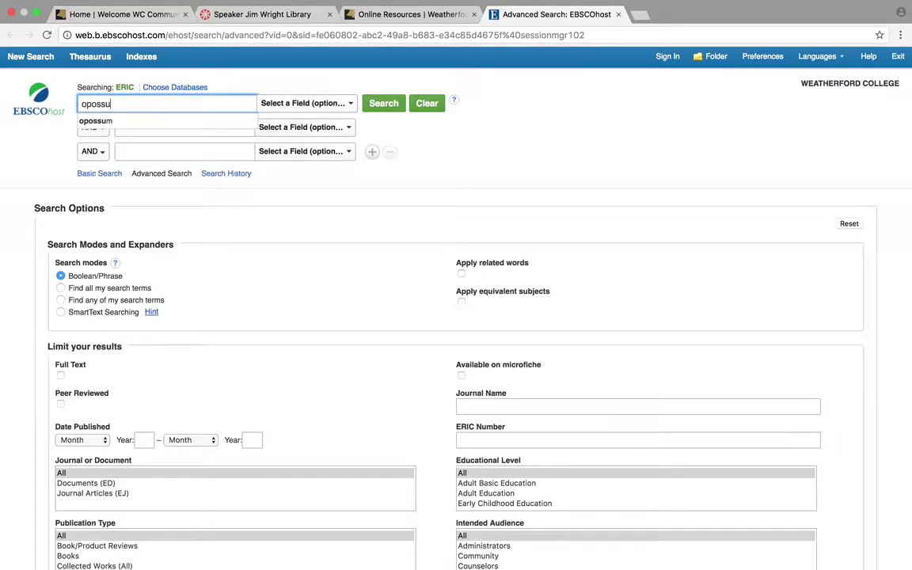
{"action": "left_click", "coordinate": [392, 104]}
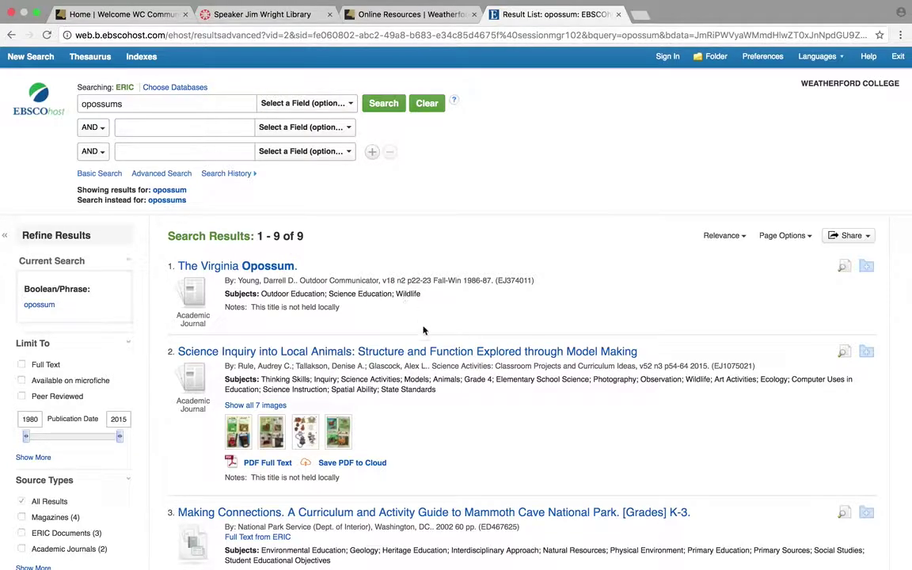
{"action": "scroll", "coordinate": [423, 327], "scroll_direction": "down", "scroll_amount": 3}
{"action": "scroll", "coordinate": [423, 330], "scroll_direction": "down", "scroll_amount": 10}
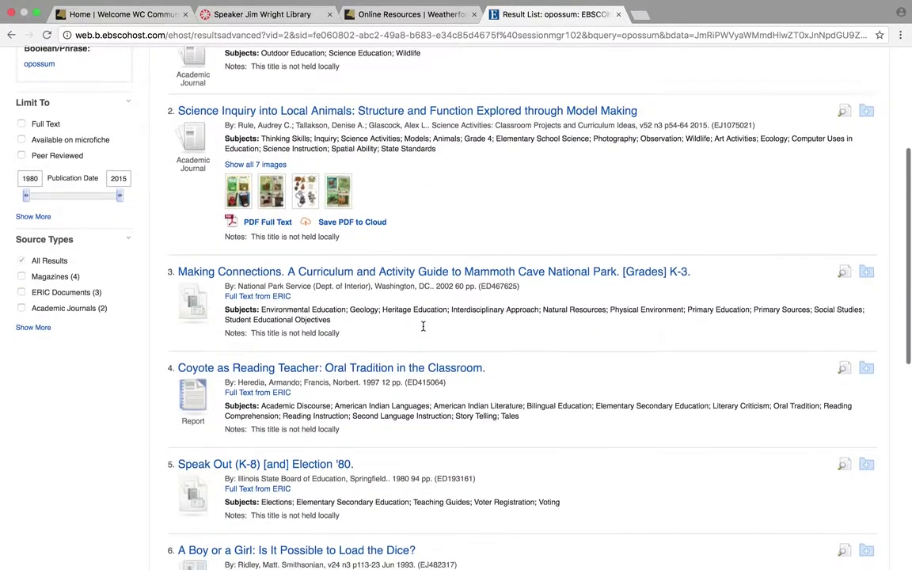
{"action": "scroll", "coordinate": [423, 330], "scroll_direction": "up", "scroll_amount": 12}
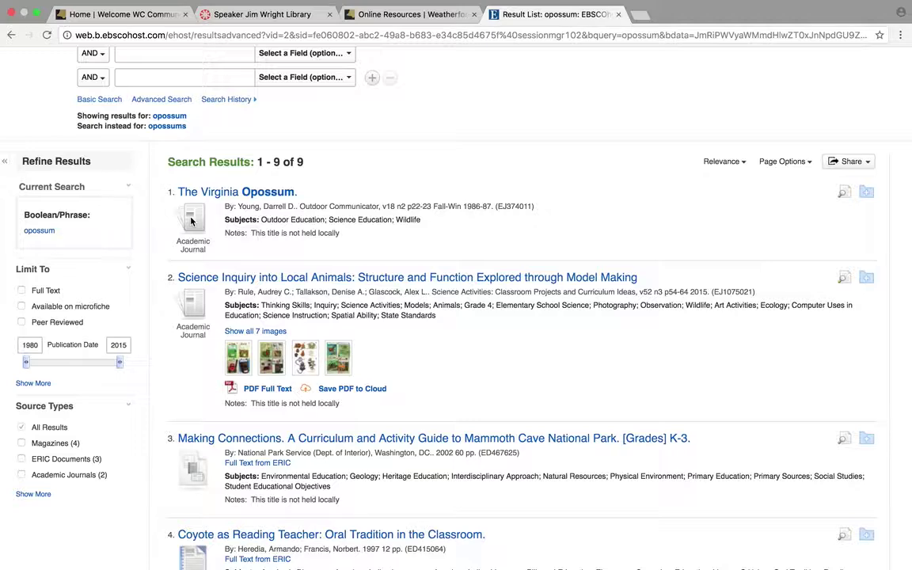
{"action": "scroll", "coordinate": [191, 222], "scroll_direction": "down", "scroll_amount": 1}
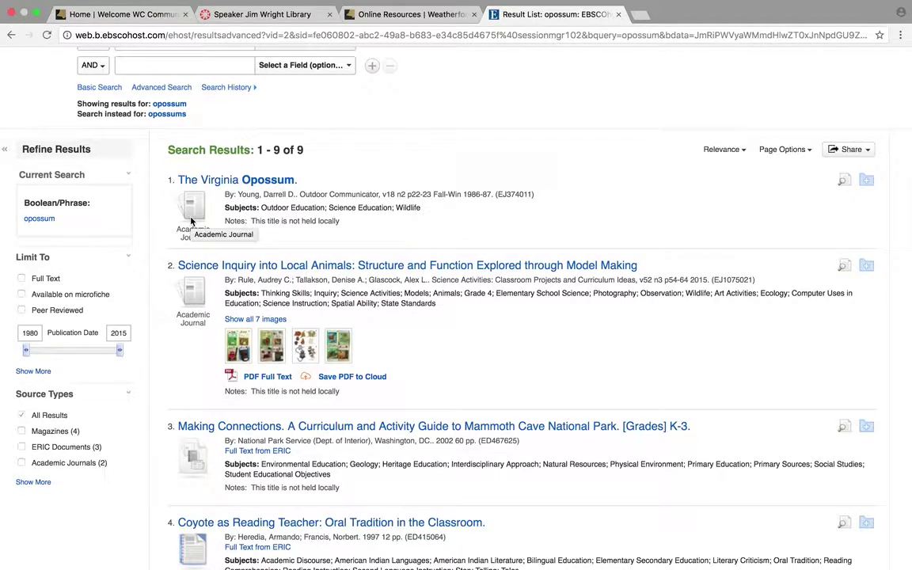
{"action": "scroll", "coordinate": [190, 222], "scroll_direction": "down", "scroll_amount": 3}
{"action": "scroll", "coordinate": [192, 222], "scroll_direction": "down", "scroll_amount": 1}
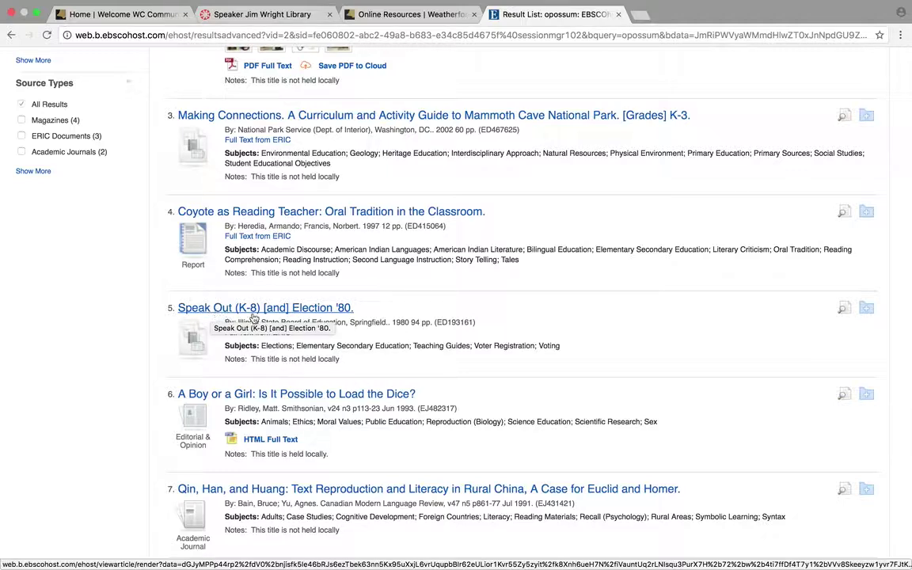
{"action": "scroll", "coordinate": [247, 369], "scroll_direction": "down", "scroll_amount": 2}
{"action": "scroll", "coordinate": [246, 372], "scroll_direction": "down", "scroll_amount": 3}
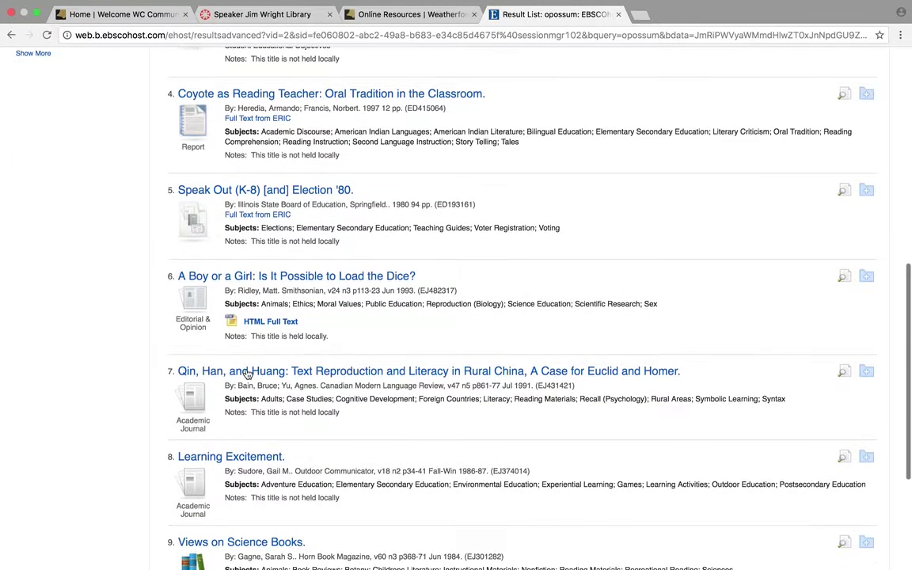
{"action": "scroll", "coordinate": [226, 473], "scroll_direction": "down", "scroll_amount": 2}
{"action": "scroll", "coordinate": [226, 472], "scroll_direction": "down", "scroll_amount": 2}
{"action": "scroll", "coordinate": [226, 472], "scroll_direction": "up", "scroll_amount": 10}
{"action": "scroll", "coordinate": [225, 473], "scroll_direction": "up", "scroll_amount": 10}
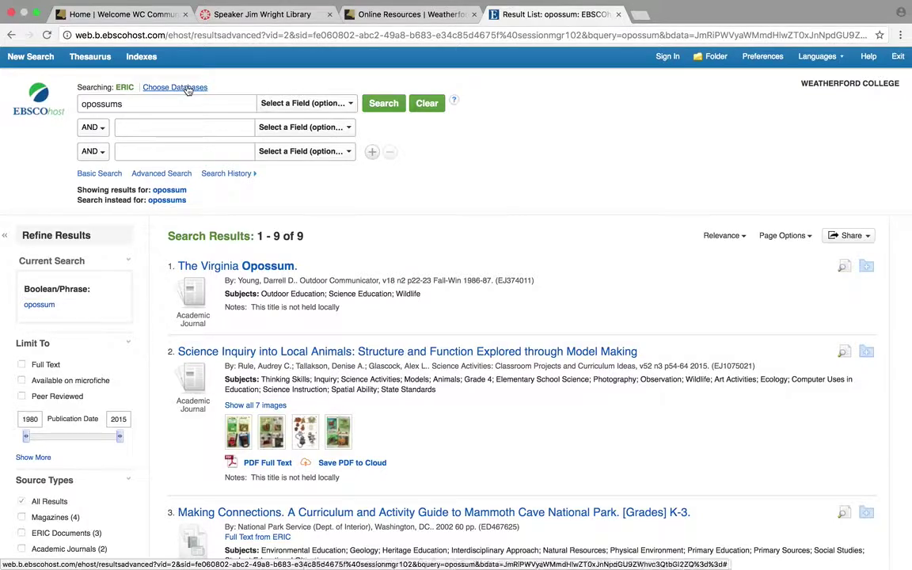
- Return to the Online Resources page and close the opossum search results tab
{"action": "left_click", "coordinate": [388, 14]}
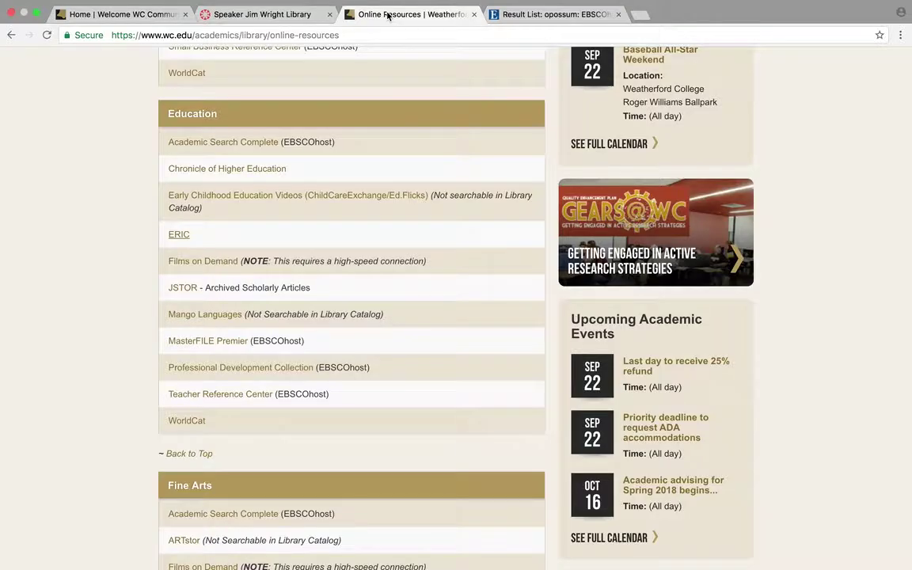
{"action": "left_click", "coordinate": [619, 14]}
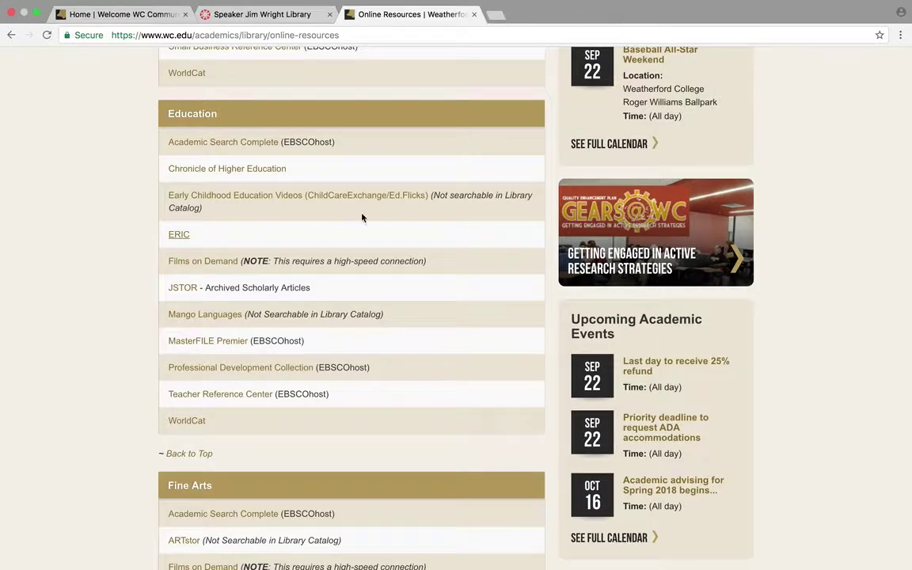
{"action": "scroll", "coordinate": [361, 217], "scroll_direction": "up", "scroll_amount": 6}
{"action": "scroll", "coordinate": [362, 216], "scroll_direction": "up", "scroll_amount": 1}
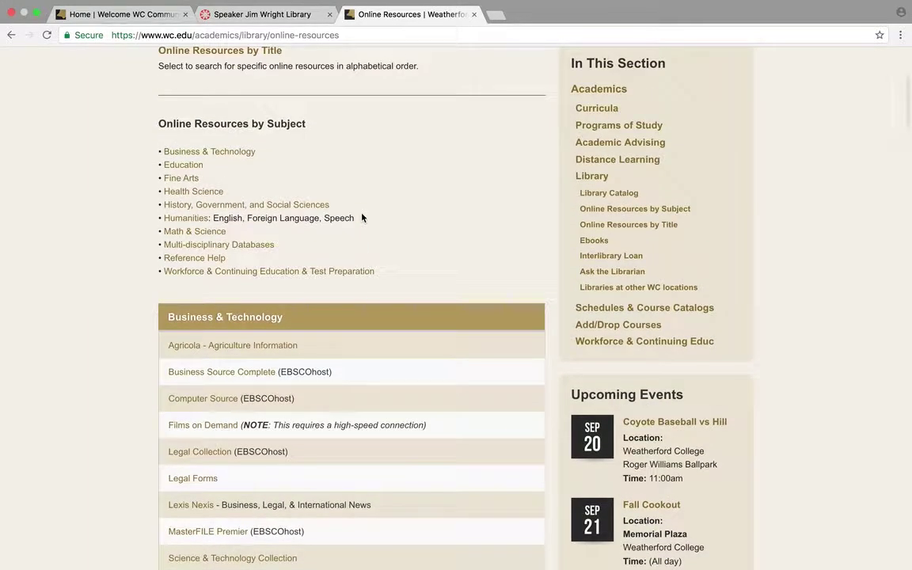
{"action": "scroll", "coordinate": [361, 217], "scroll_direction": "up", "scroll_amount": 4}
{"action": "scroll", "coordinate": [361, 217], "scroll_direction": "down", "scroll_amount": 3}
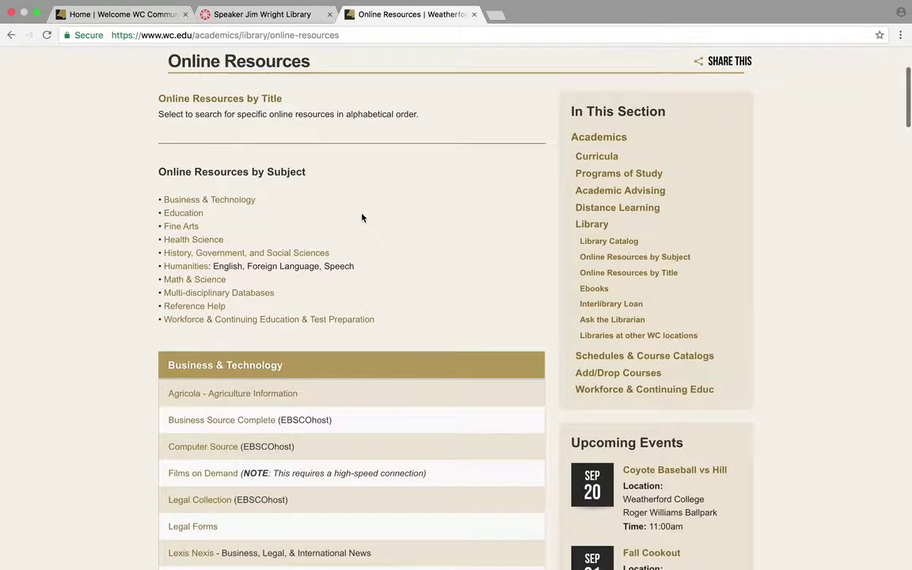
- Open Academic Search Complete (EBSCOhost) from the Multi-disciplinary Databases list in a new tab
{"action": "left_click", "coordinate": [245, 293]}
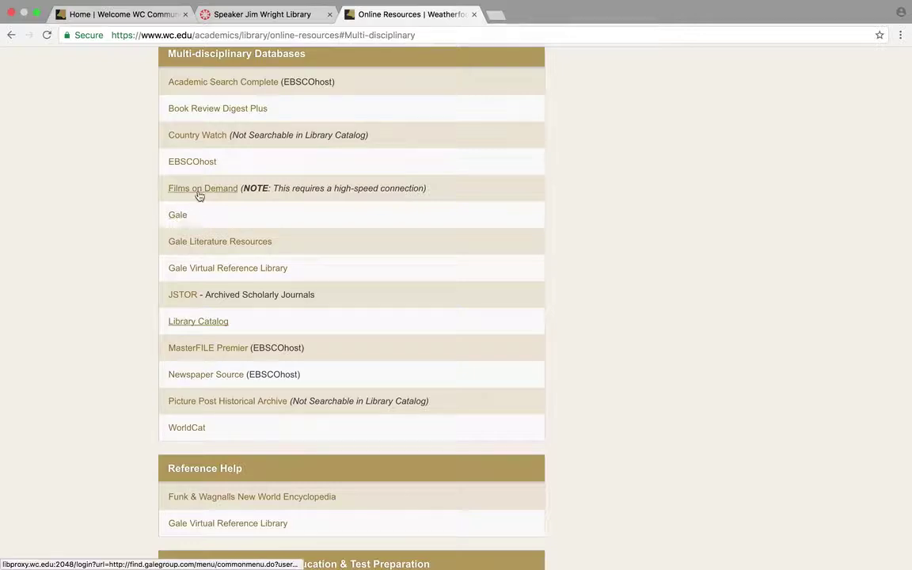
{"action": "scroll", "coordinate": [220, 235], "scroll_direction": "down", "scroll_amount": 5}
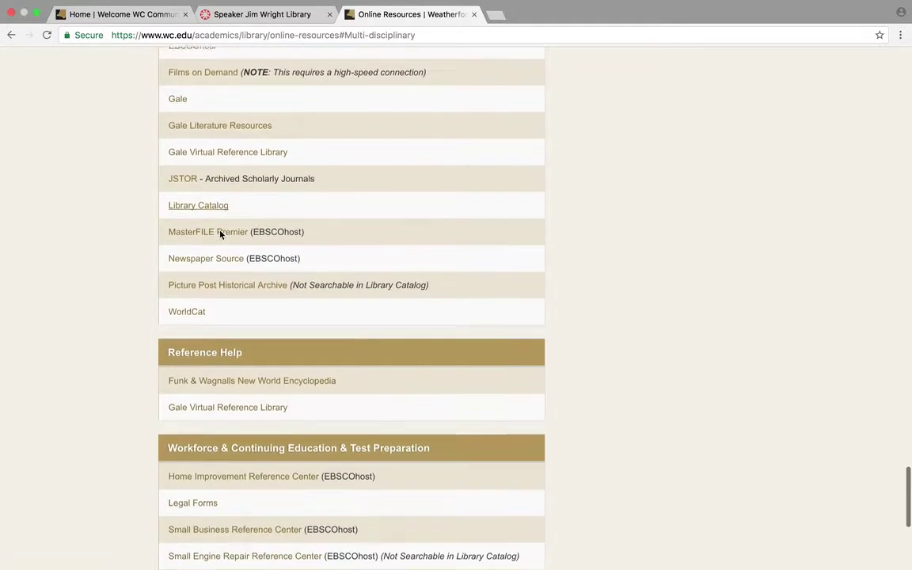
{"action": "scroll", "coordinate": [220, 234], "scroll_direction": "down", "scroll_amount": 4}
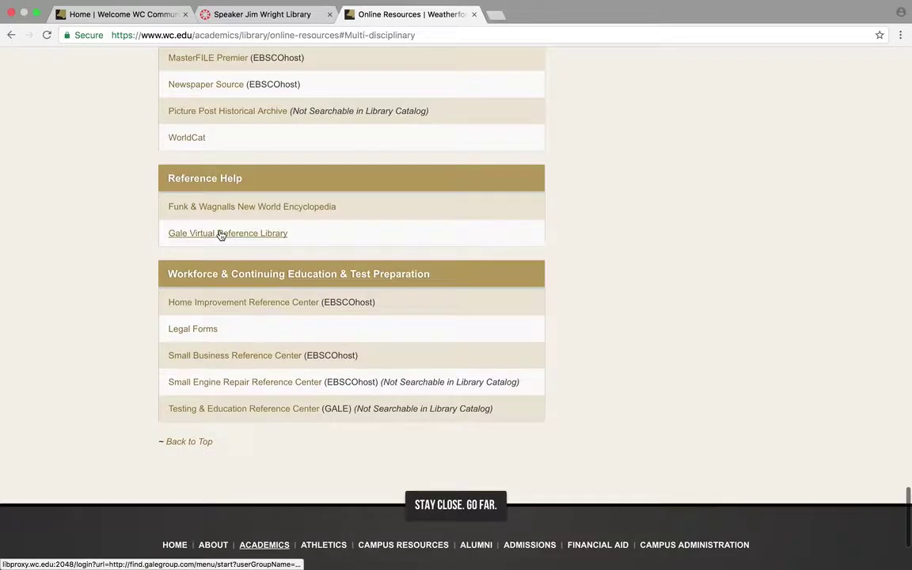
{"action": "scroll", "coordinate": [220, 234], "scroll_direction": "up", "scroll_amount": 10}
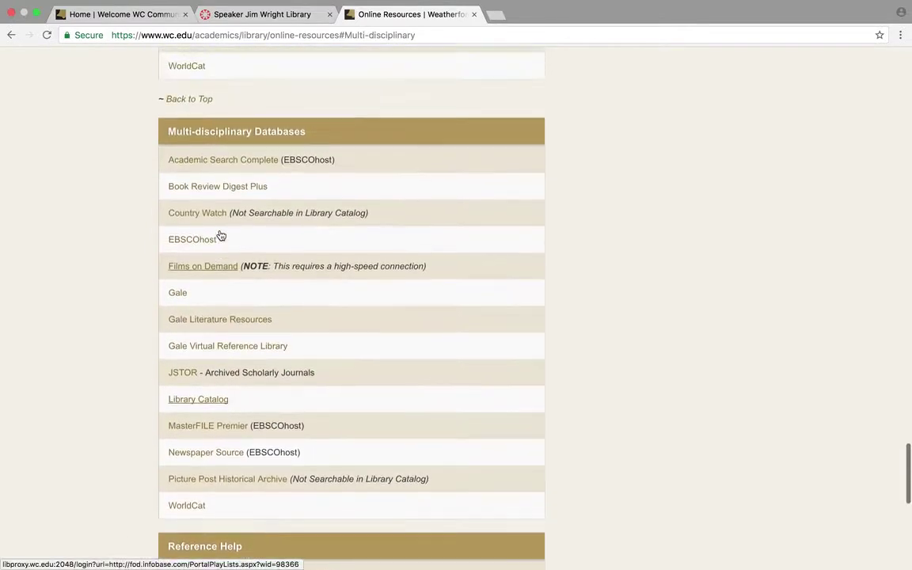
{"action": "left_click", "coordinate": [198, 163]}
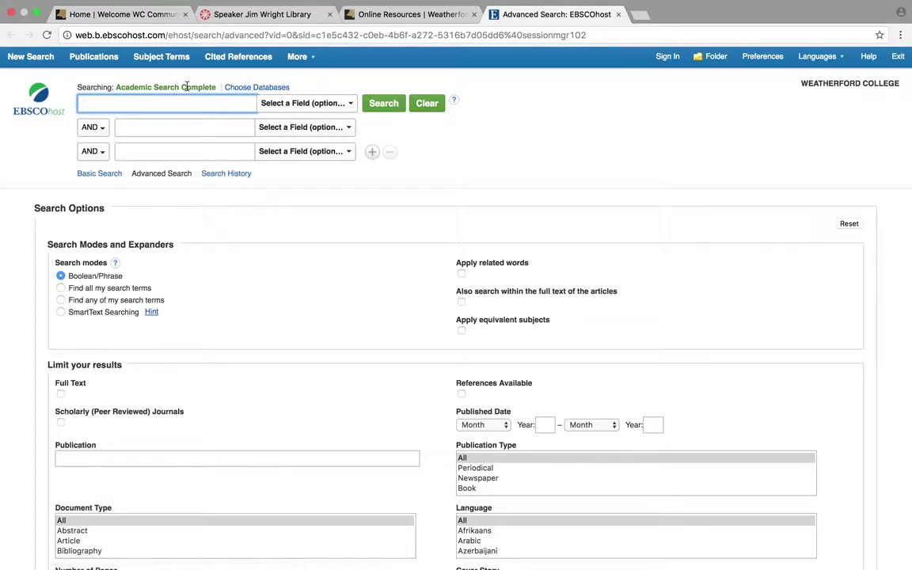
- Open Choose Databases and read the descriptions of databases like ERIC and GreenFILE
{"action": "left_click", "coordinate": [252, 87]}
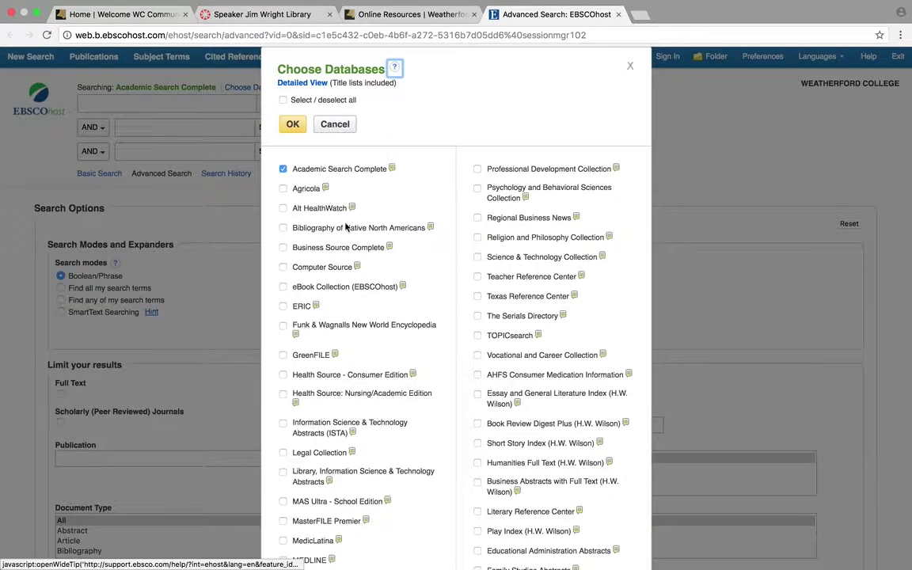
{"action": "scroll", "coordinate": [437, 473], "scroll_direction": "down", "scroll_amount": 2}
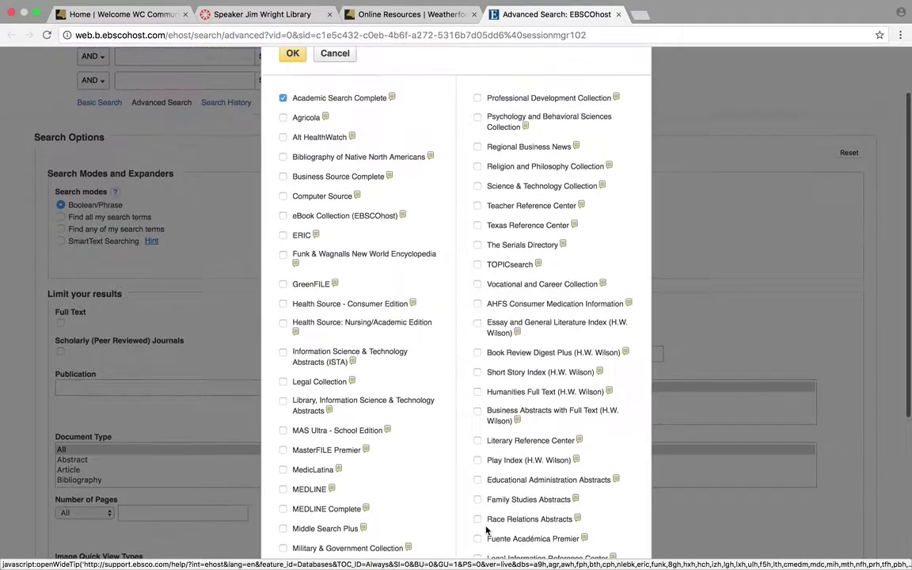
{"action": "scroll", "coordinate": [487, 531], "scroll_direction": "up", "scroll_amount": 1}
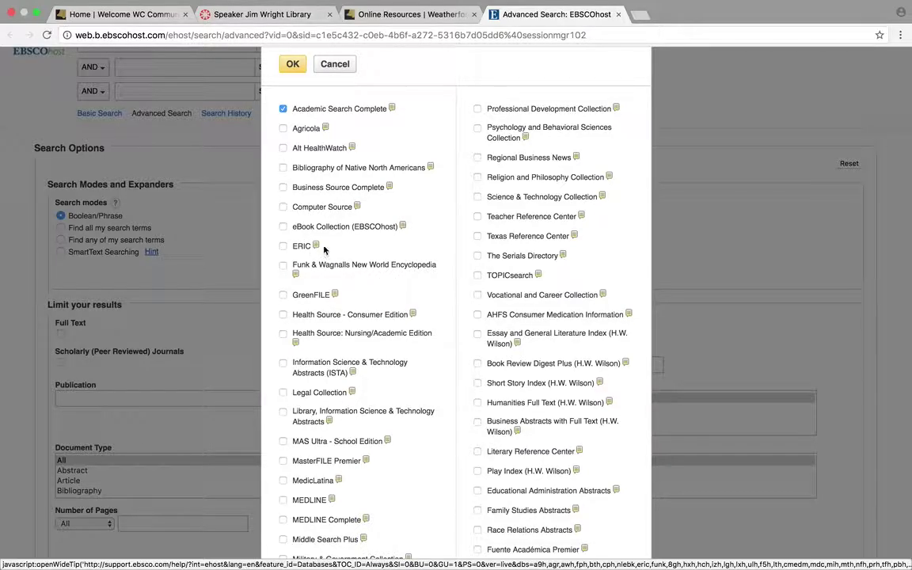
{"action": "mouse_move", "coordinate": [316, 246]}
{"action": "mouse_move", "coordinate": [335, 295]}
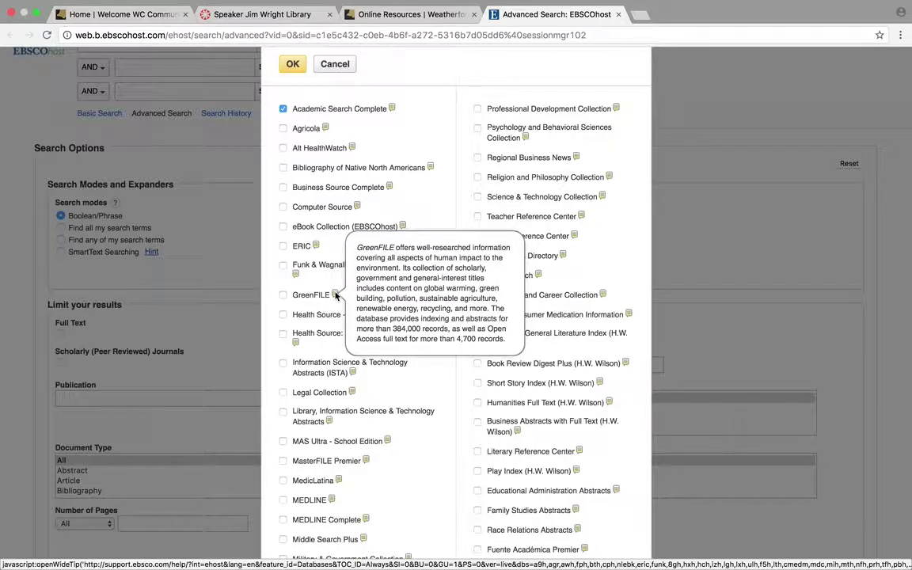
- Tick GreenFILE, MasterFILE Premier and Newspaper Source in the database list
{"action": "left_click", "coordinate": [284, 295]}
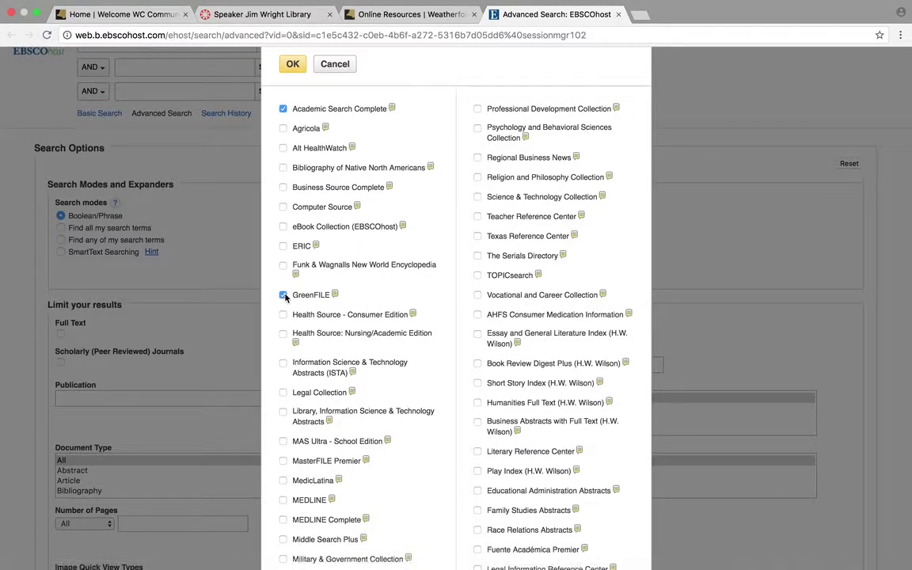
{"action": "scroll", "coordinate": [367, 338], "scroll_direction": "down", "scroll_amount": 3}
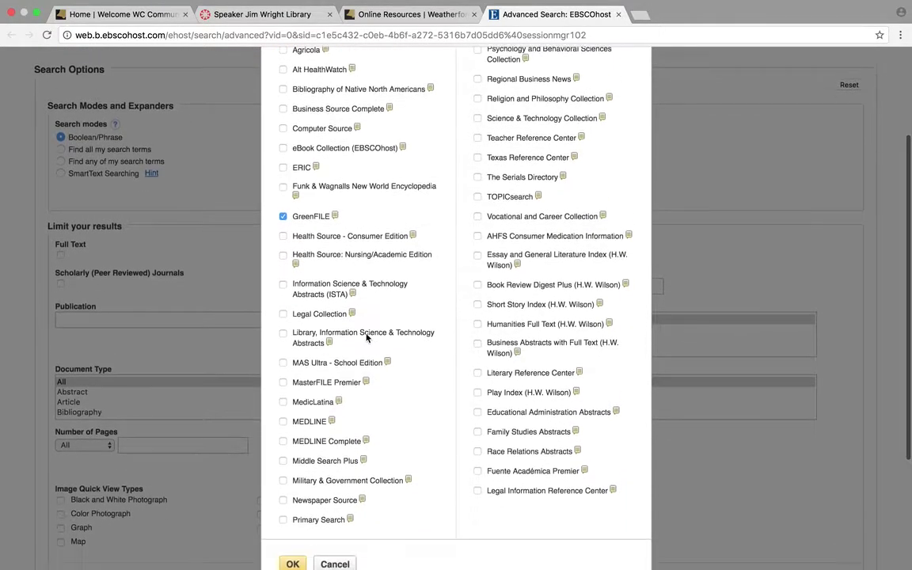
{"action": "scroll", "coordinate": [366, 338], "scroll_direction": "down", "scroll_amount": 2}
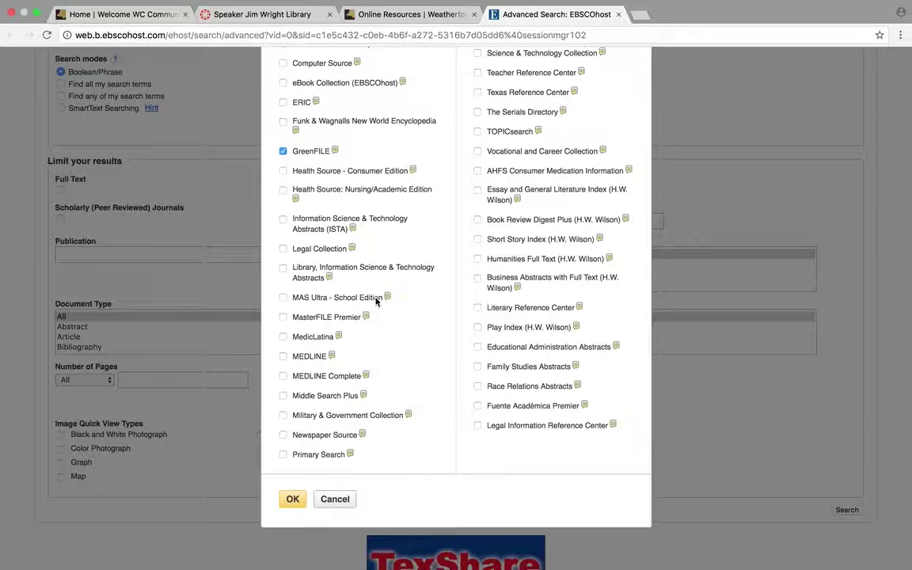
{"action": "left_click", "coordinate": [284, 318]}
{"action": "scroll", "coordinate": [389, 350], "scroll_direction": "down", "scroll_amount": 2}
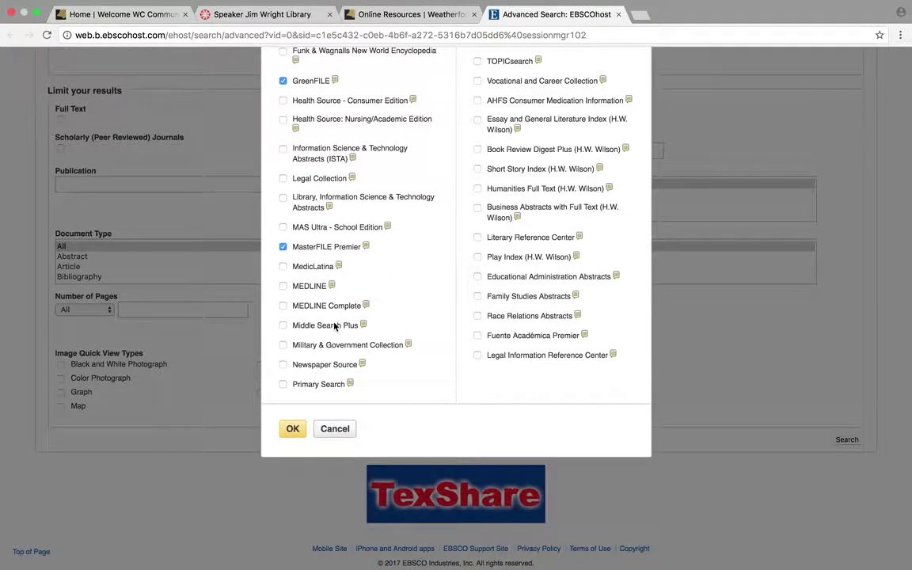
{"action": "left_click", "coordinate": [284, 365]}
- Tick TOPICsearch as well and confirm the database selection with OK
{"action": "scroll", "coordinate": [479, 371], "scroll_direction": "up", "scroll_amount": 2}
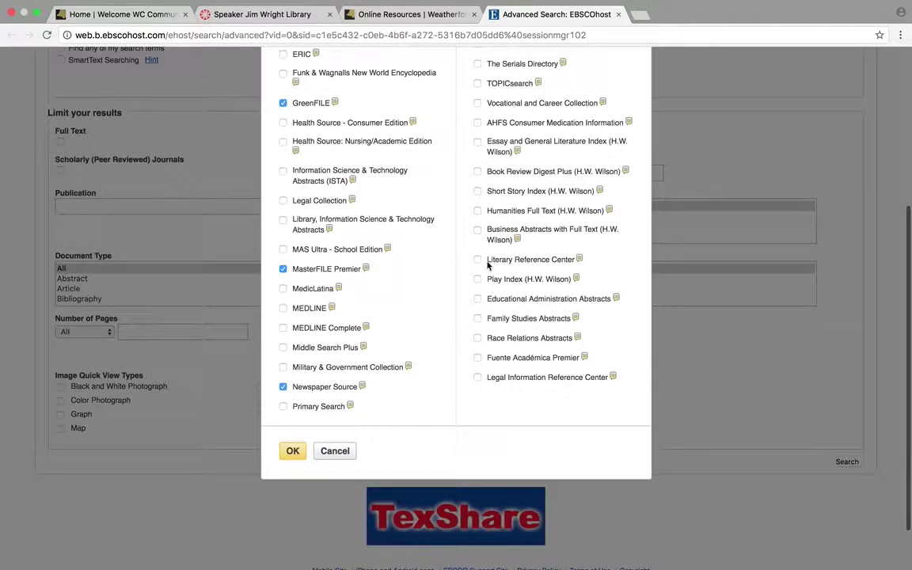
{"action": "scroll", "coordinate": [486, 213], "scroll_direction": "up", "scroll_amount": 3}
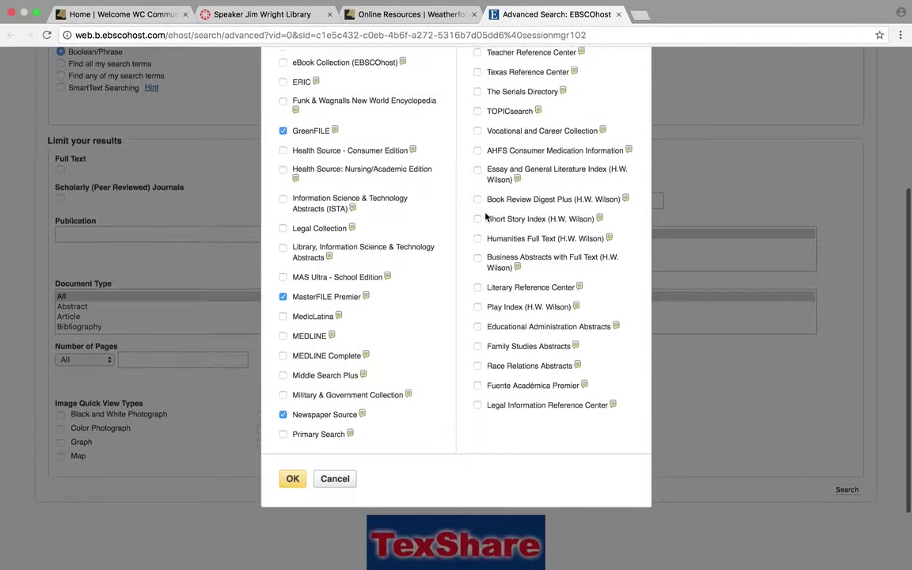
{"action": "scroll", "coordinate": [486, 214], "scroll_direction": "up", "scroll_amount": 3}
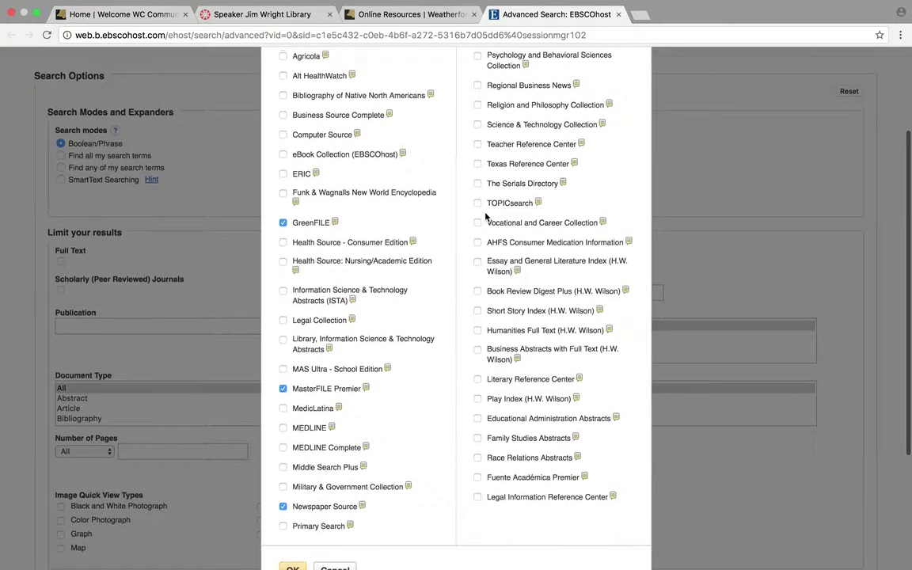
{"action": "left_click", "coordinate": [477, 203]}
{"action": "scroll", "coordinate": [476, 190], "scroll_direction": "up", "scroll_amount": 2}
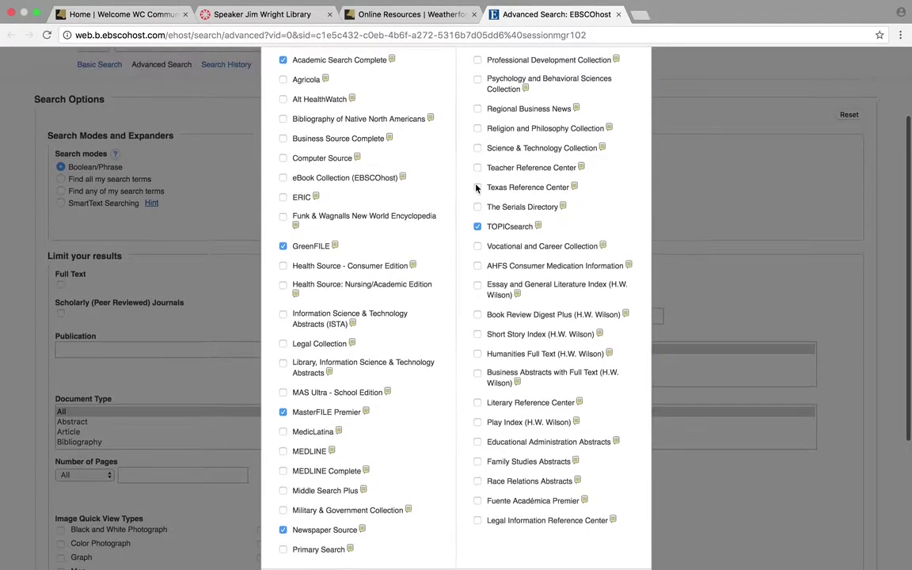
{"action": "scroll", "coordinate": [476, 188], "scroll_direction": "up", "scroll_amount": 1}
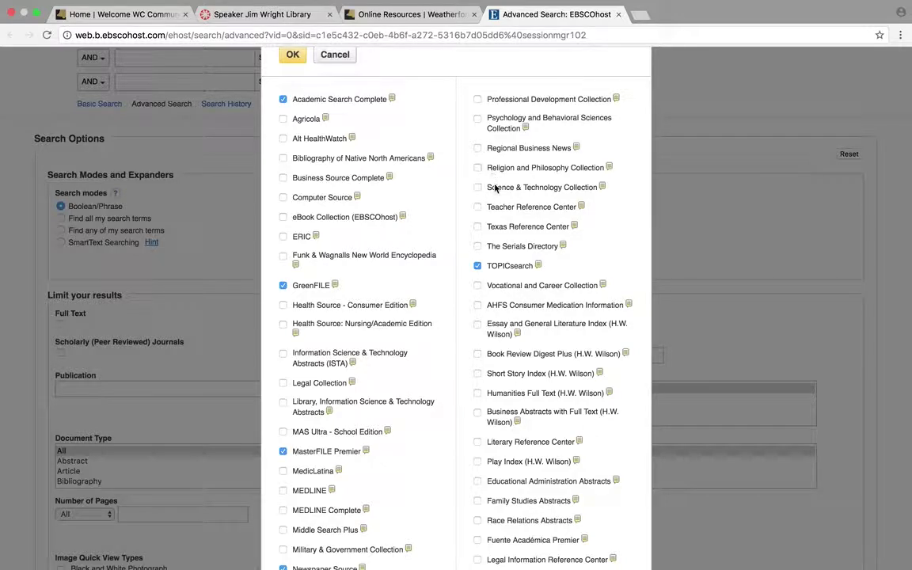
{"action": "scroll", "coordinate": [467, 226], "scroll_direction": "up", "scroll_amount": 3}
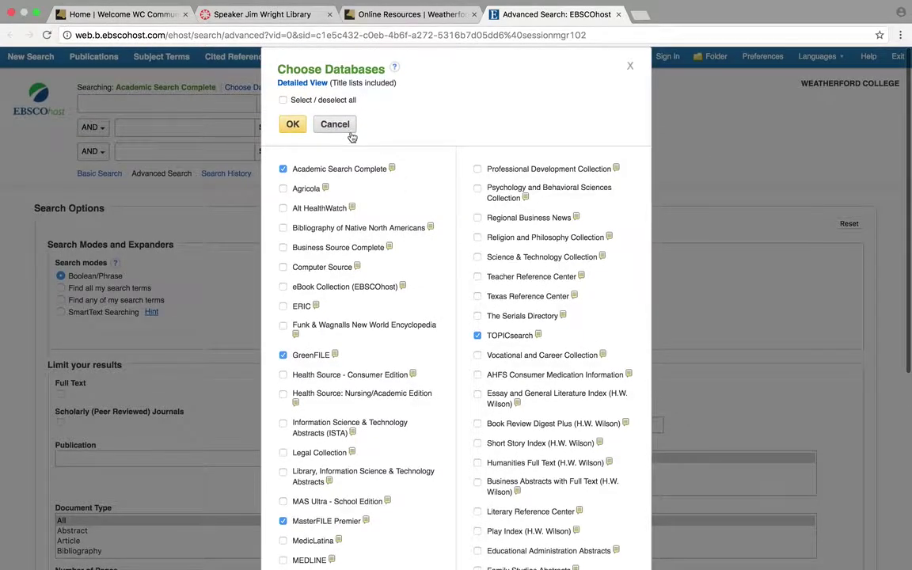
{"action": "left_click", "coordinate": [290, 124]}
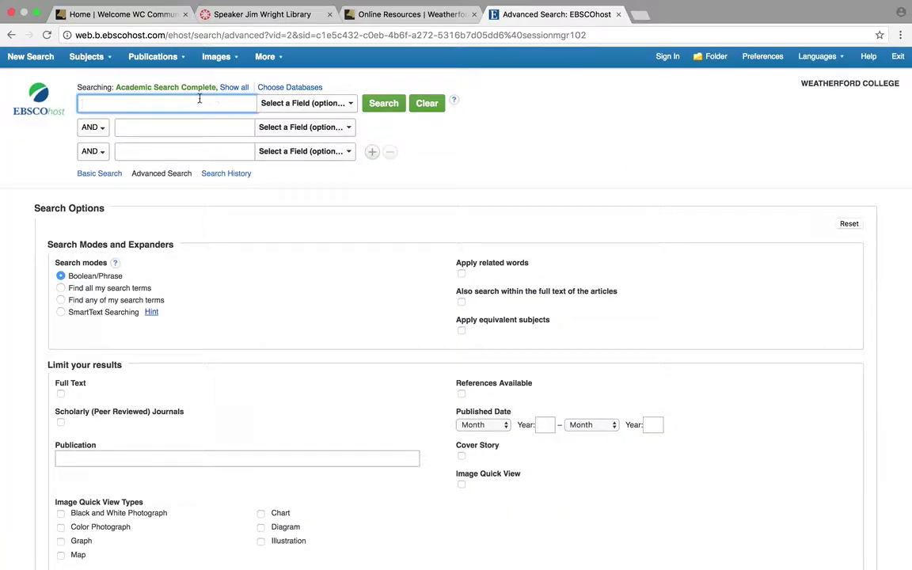
- Search for 'opossum' with Full Text left unchecked, returning 2,918 results
{"action": "type", "text": "opossu"}
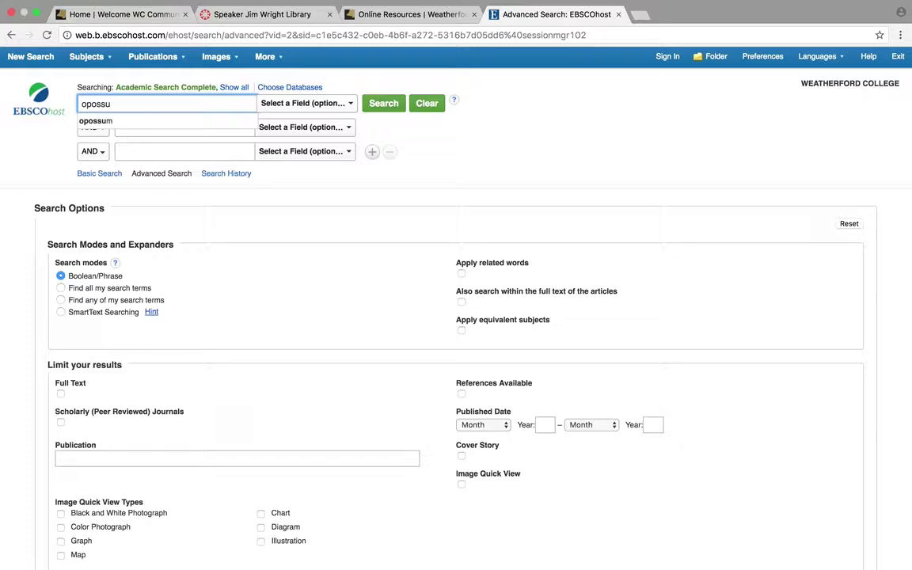
{"action": "type", "text": "m"}
{"action": "left_click", "coordinate": [60, 393]}
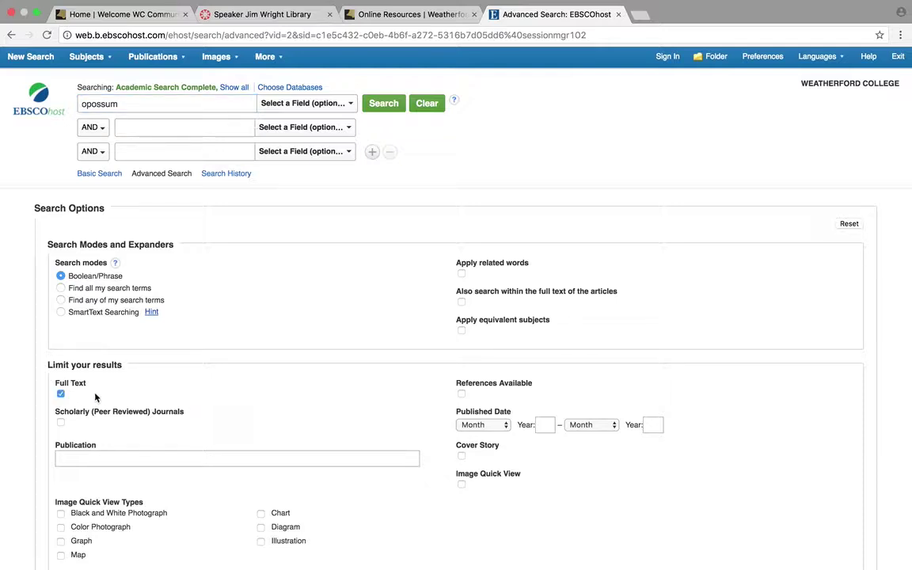
{"action": "left_click", "coordinate": [61, 395]}
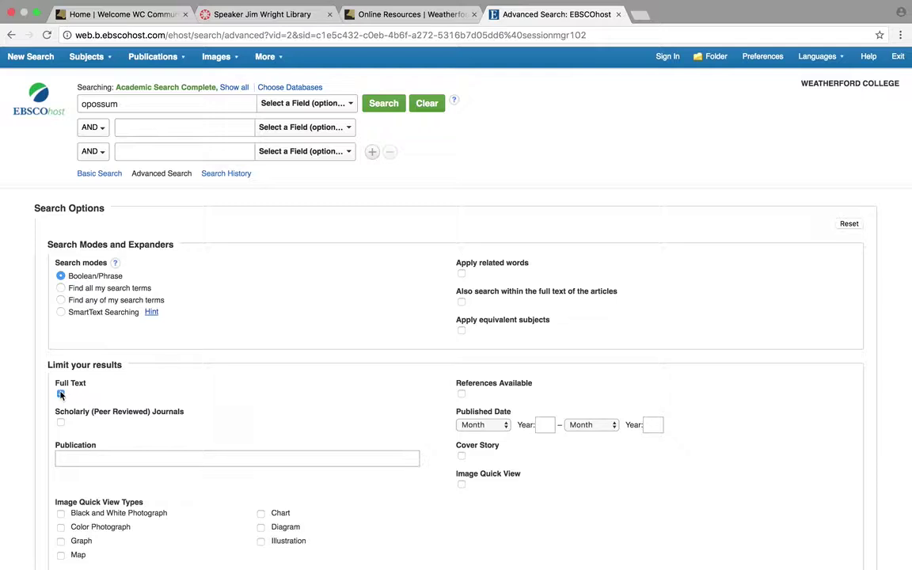
{"action": "left_click", "coordinate": [384, 103]}
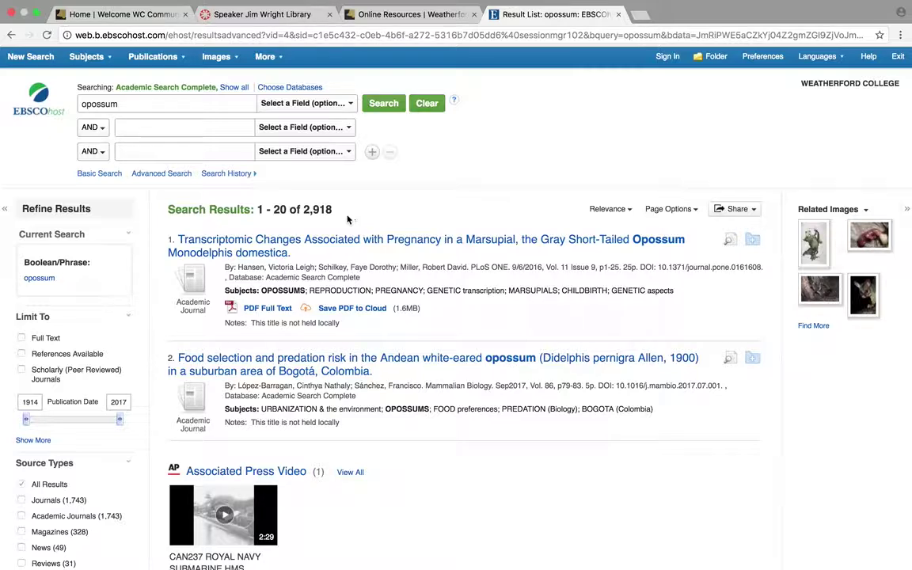
- Limit the opossum results to full text published 1997–2017, leaving 1,499 records
{"action": "left_click", "coordinate": [21, 339]}
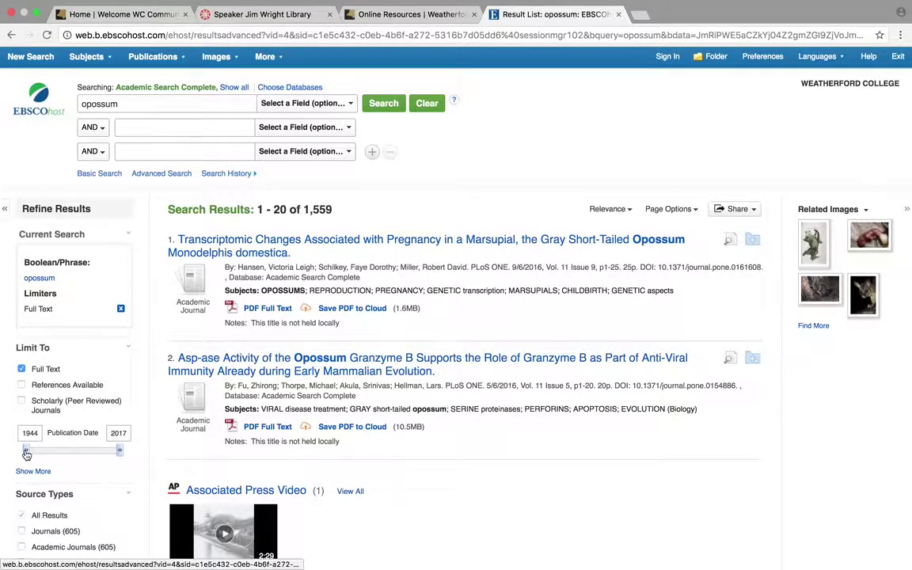
{"action": "left_click_drag", "start_coordinate": [26, 454], "coordinate": [92, 451]}
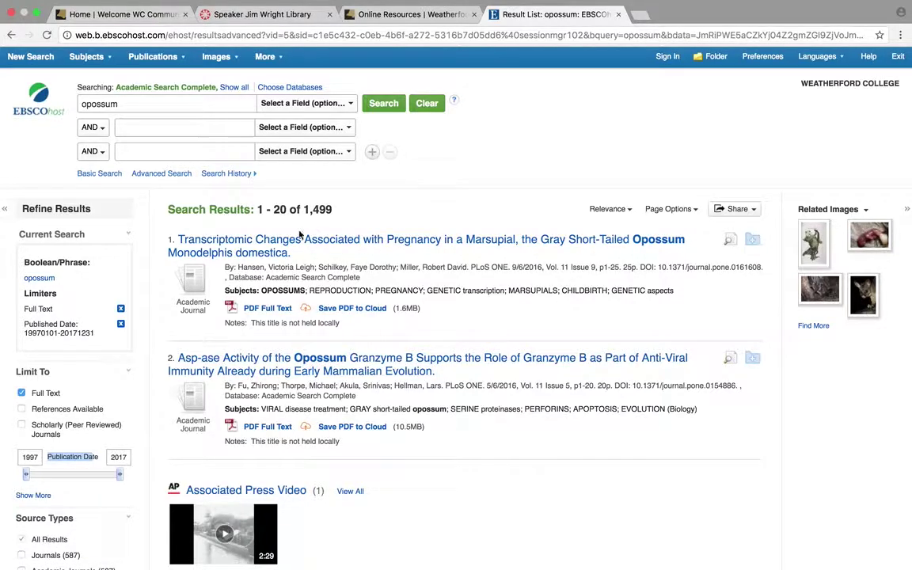
- Add 'pet' as a second search term and rerun the search, leaving 66 results
{"action": "left_click", "coordinate": [127, 130]}
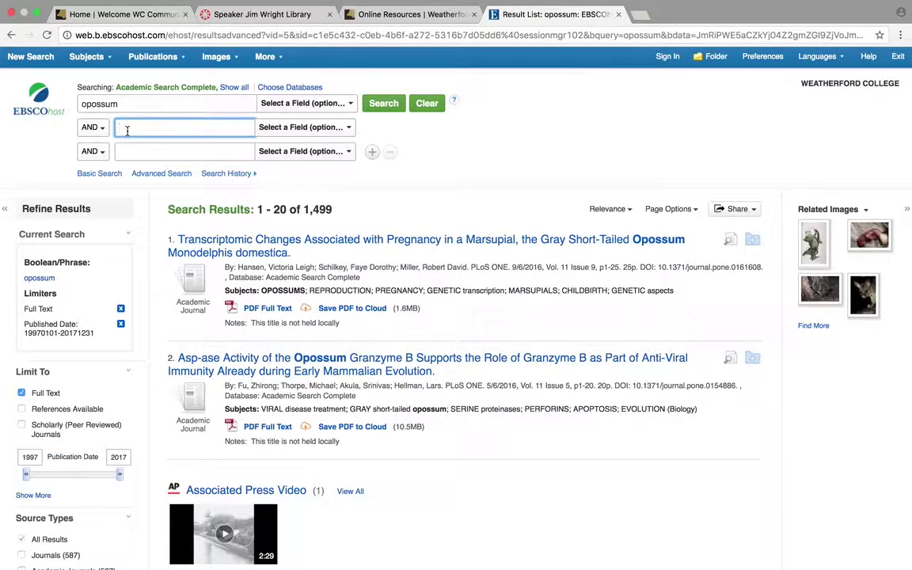
{"action": "type", "text": "pet"}
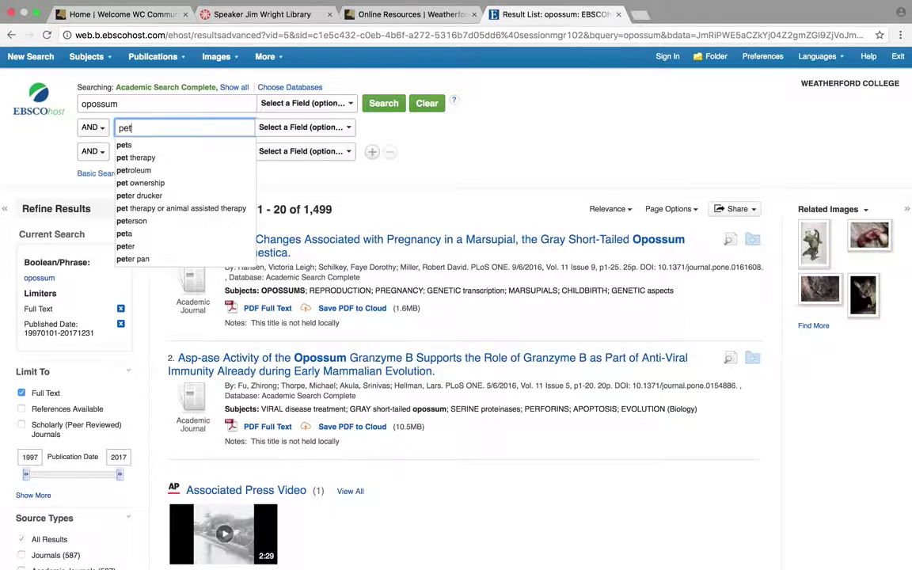
{"action": "left_click", "coordinate": [384, 108]}
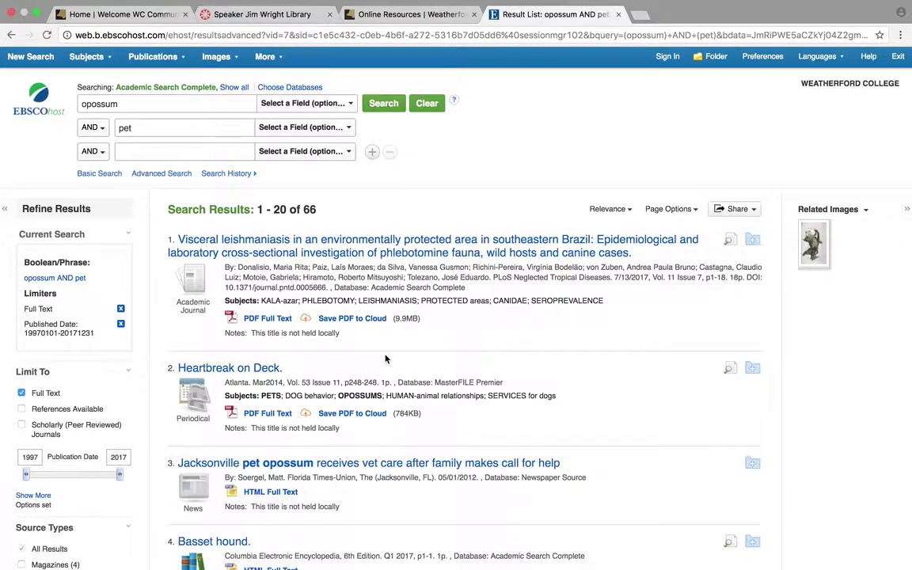
{"action": "scroll", "coordinate": [385, 359], "scroll_direction": "down", "scroll_amount": 3}
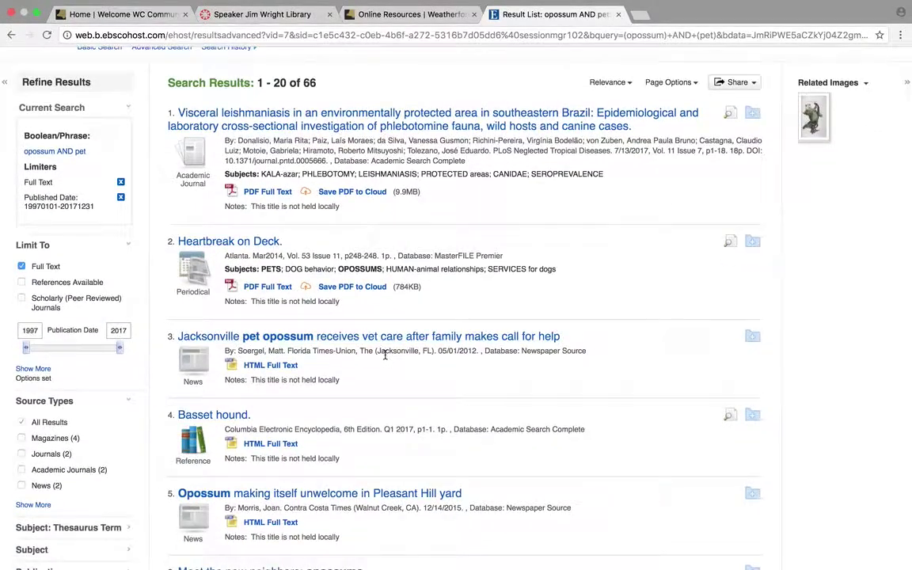
{"action": "scroll", "coordinate": [386, 356], "scroll_direction": "down", "scroll_amount": 1}
{"action": "scroll", "coordinate": [386, 359], "scroll_direction": "up", "scroll_amount": 1}
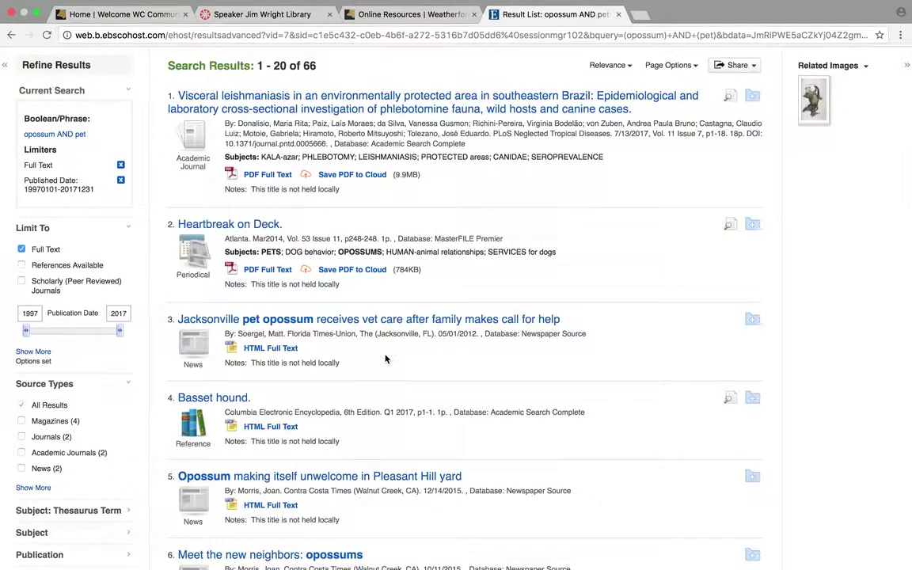
{"action": "scroll", "coordinate": [385, 358], "scroll_direction": "up", "scroll_amount": 2}
{"action": "scroll", "coordinate": [385, 358], "scroll_direction": "up", "scroll_amount": 1}
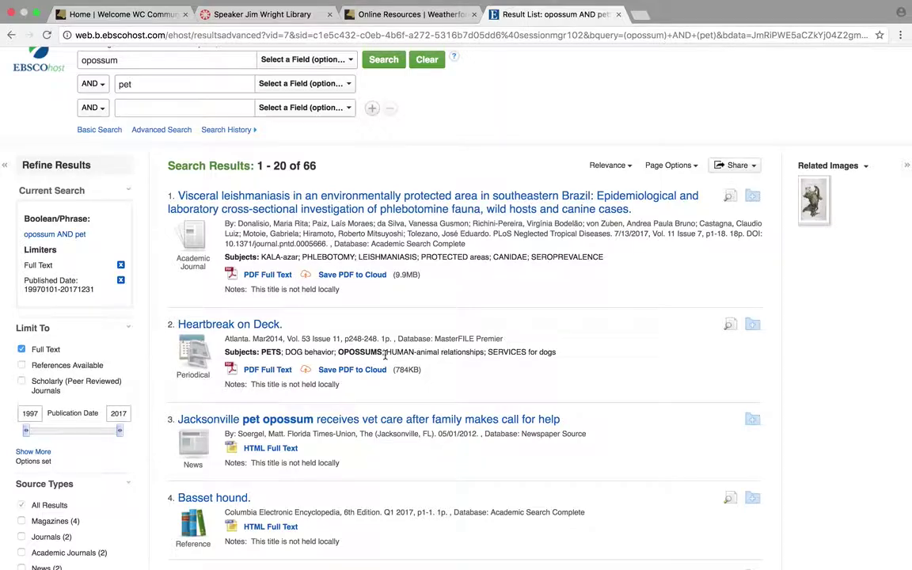
{"action": "scroll", "coordinate": [385, 355], "scroll_direction": "down", "scroll_amount": 1}
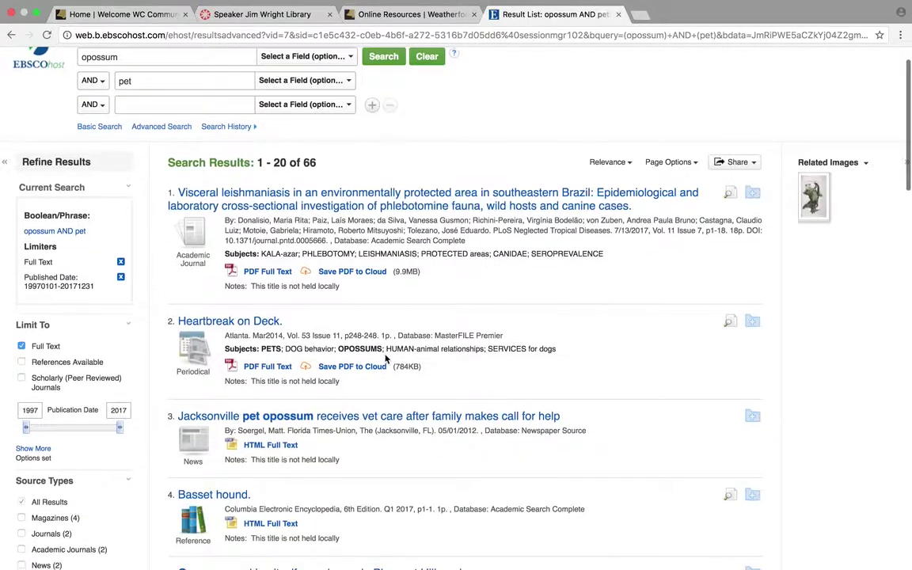
{"action": "scroll", "coordinate": [386, 358], "scroll_direction": "down", "scroll_amount": 1}
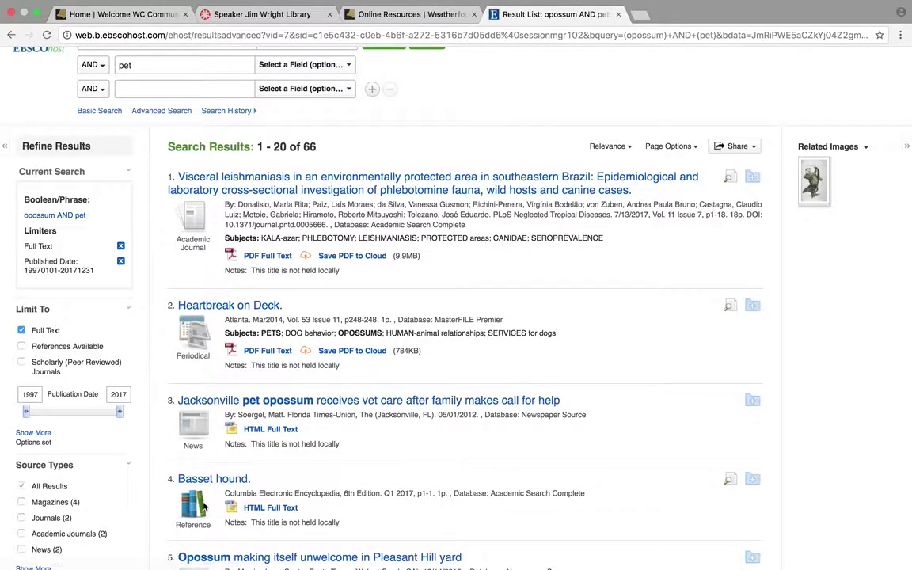
{"action": "scroll", "coordinate": [204, 507], "scroll_direction": "down", "scroll_amount": 2}
{"action": "scroll", "coordinate": [203, 507], "scroll_direction": "down", "scroll_amount": 8}
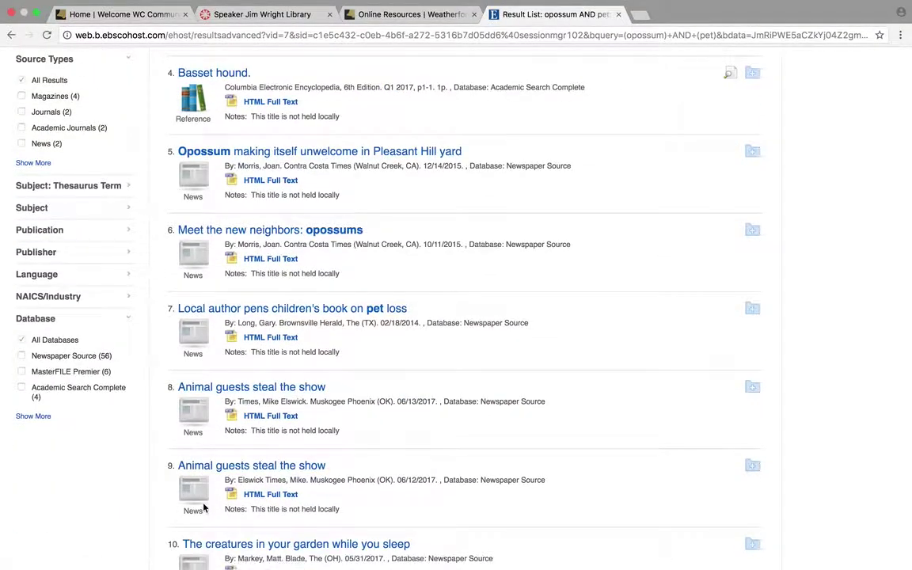
{"action": "scroll", "coordinate": [203, 507], "scroll_direction": "down", "scroll_amount": 5}
{"action": "scroll", "coordinate": [203, 507], "scroll_direction": "down", "scroll_amount": 10}
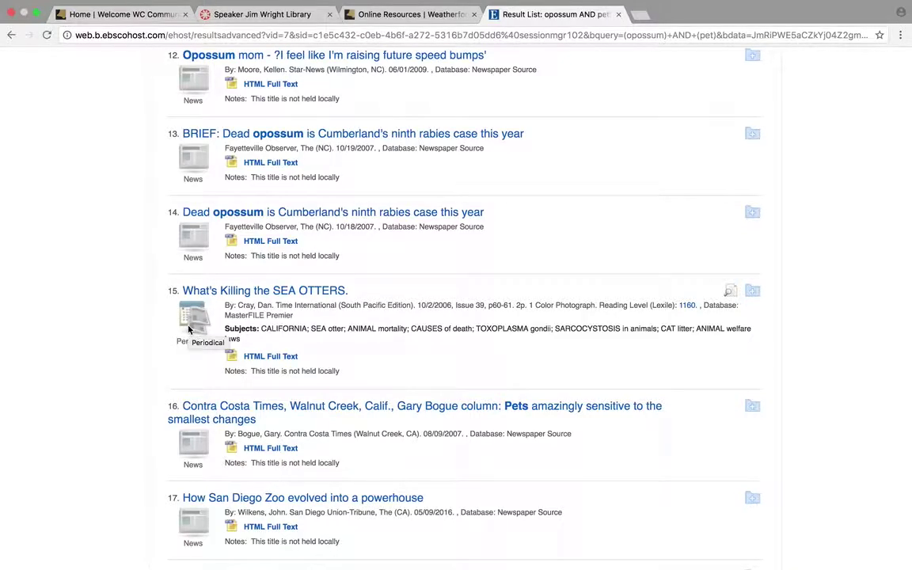
{"action": "scroll", "coordinate": [189, 329], "scroll_direction": "down", "scroll_amount": 10}
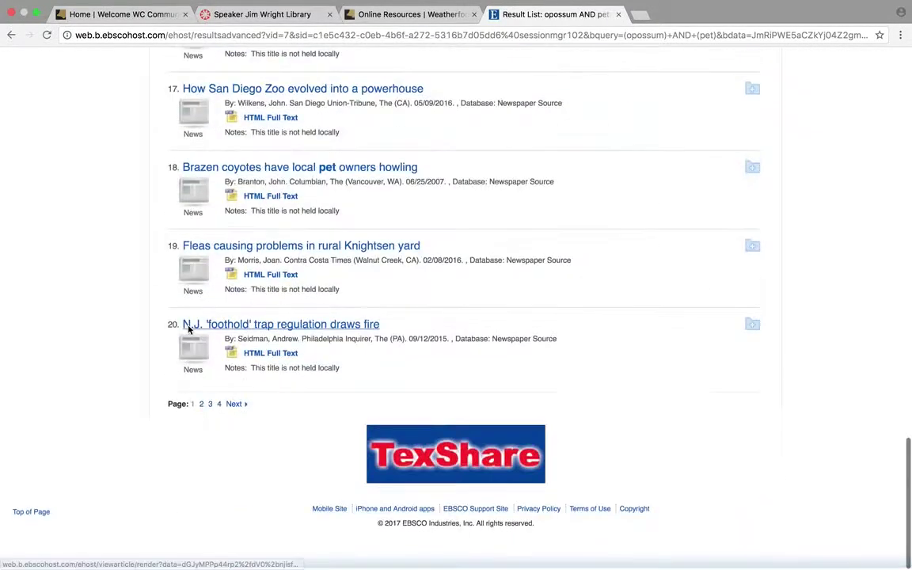
{"action": "scroll", "coordinate": [188, 329], "scroll_direction": "up", "scroll_amount": 7}
{"action": "scroll", "coordinate": [189, 329], "scroll_direction": "up", "scroll_amount": 20}
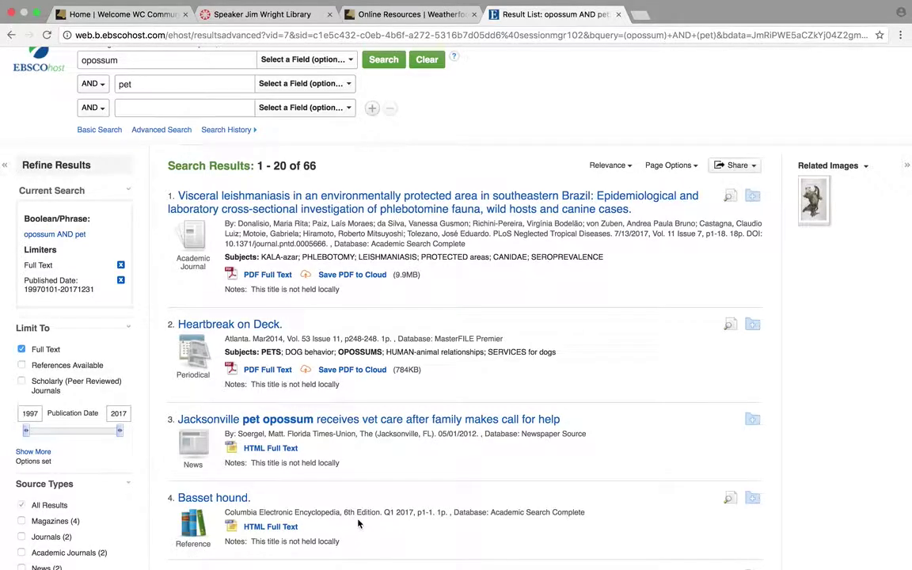
{"action": "scroll", "coordinate": [358, 523], "scroll_direction": "down", "scroll_amount": 3}
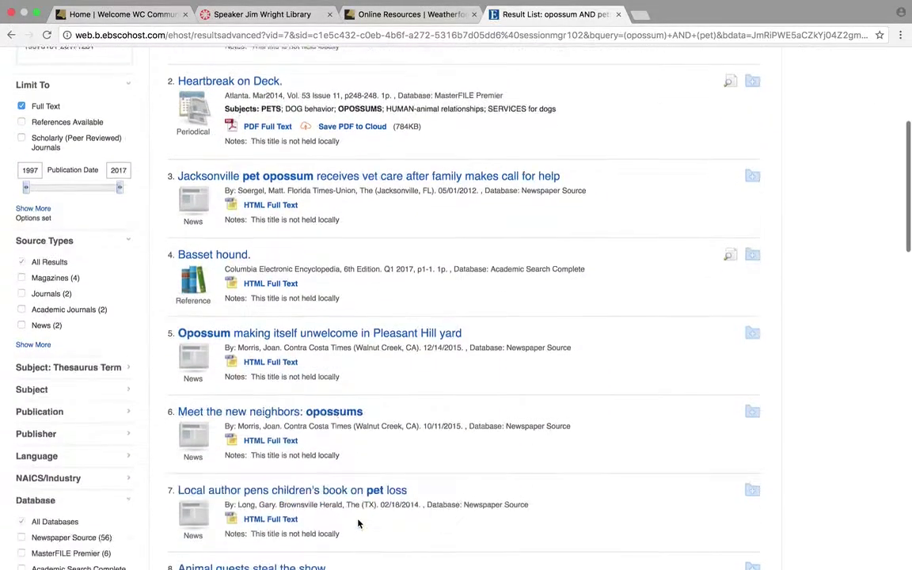
{"action": "scroll", "coordinate": [358, 523], "scroll_direction": "down", "scroll_amount": 2}
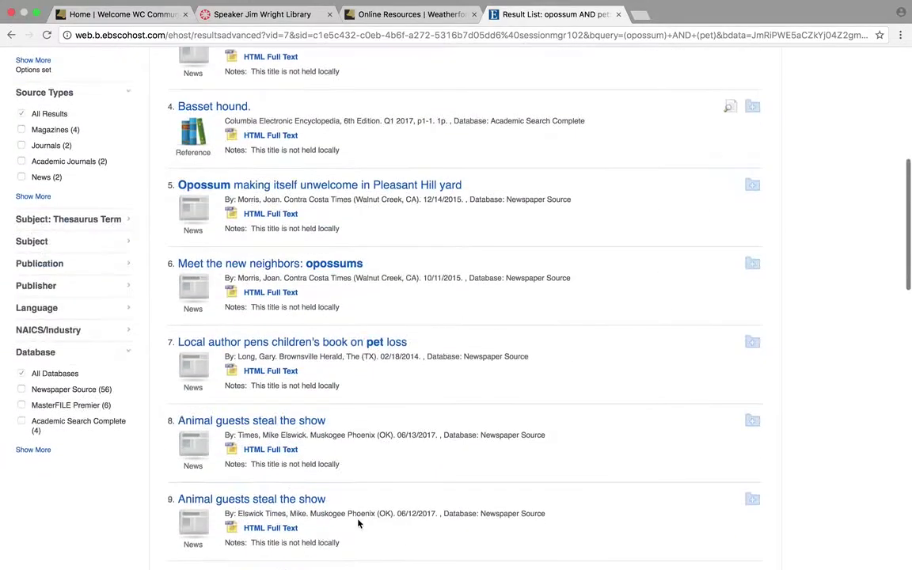
{"action": "scroll", "coordinate": [358, 523], "scroll_direction": "down", "scroll_amount": 1}
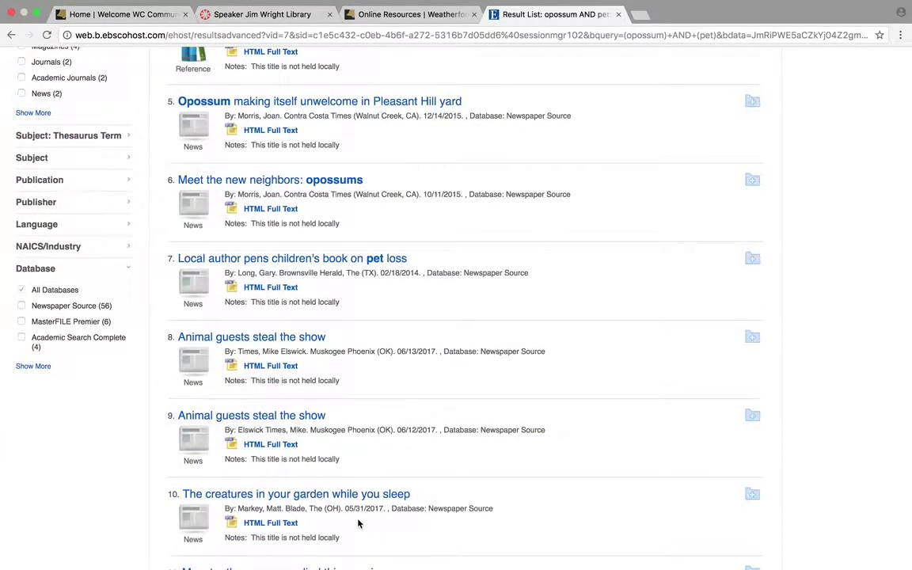
{"action": "scroll", "coordinate": [358, 523], "scroll_direction": "down", "scroll_amount": 2}
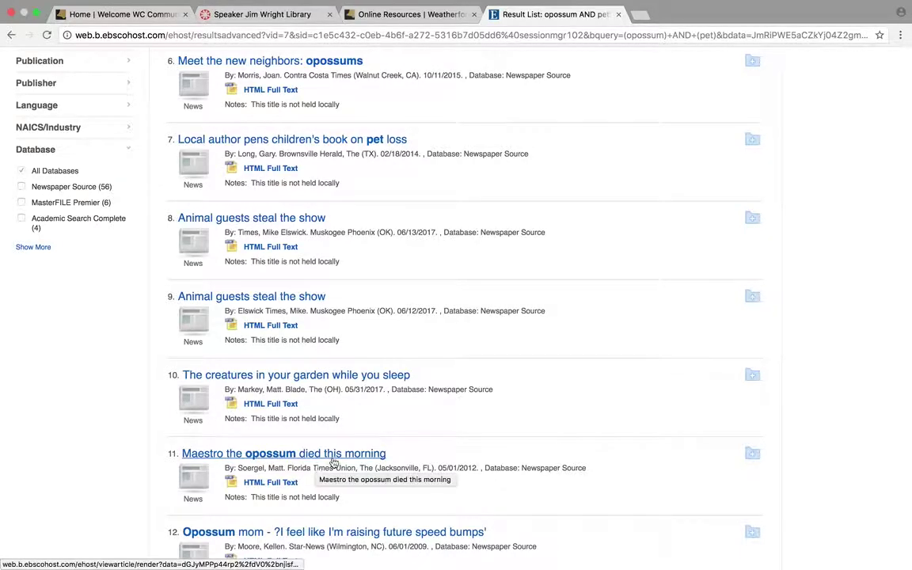
- Open result 11, 'Maestro the opossum died this morning', and read through its full text
{"action": "left_click", "coordinate": [270, 456]}
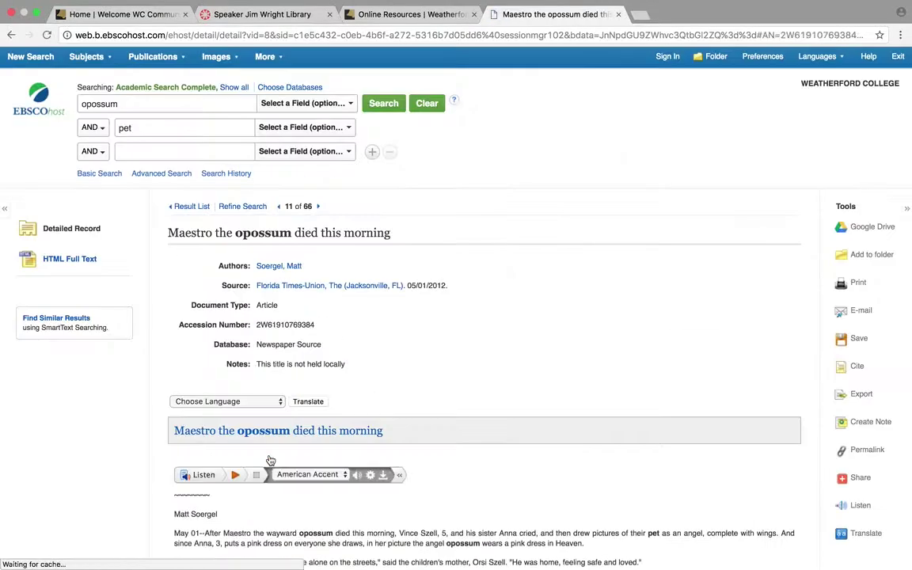
{"action": "scroll", "coordinate": [501, 387], "scroll_direction": "down", "scroll_amount": 1}
{"action": "scroll", "coordinate": [501, 386], "scroll_direction": "down", "scroll_amount": 1}
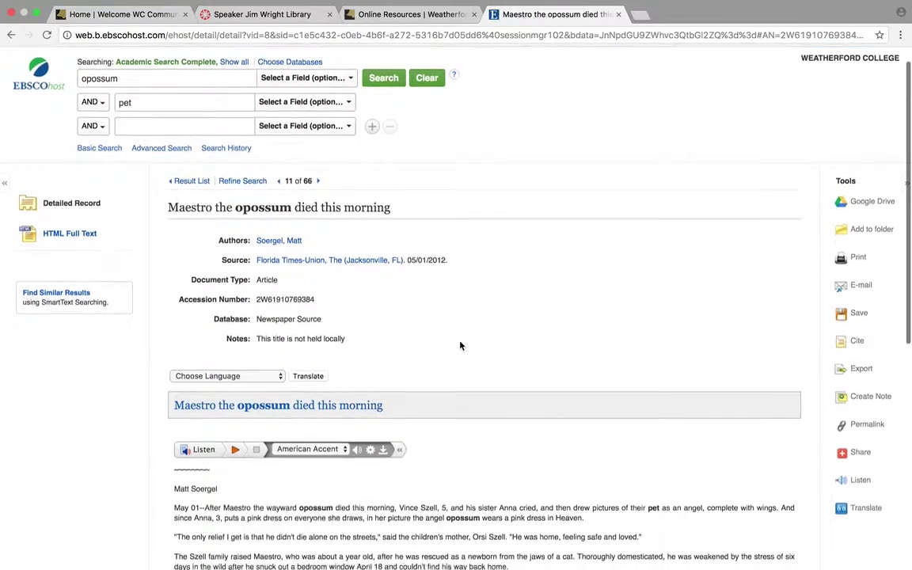
{"action": "scroll", "coordinate": [412, 326], "scroll_direction": "down", "scroll_amount": 3}
{"action": "scroll", "coordinate": [412, 325], "scroll_direction": "down", "scroll_amount": 3}
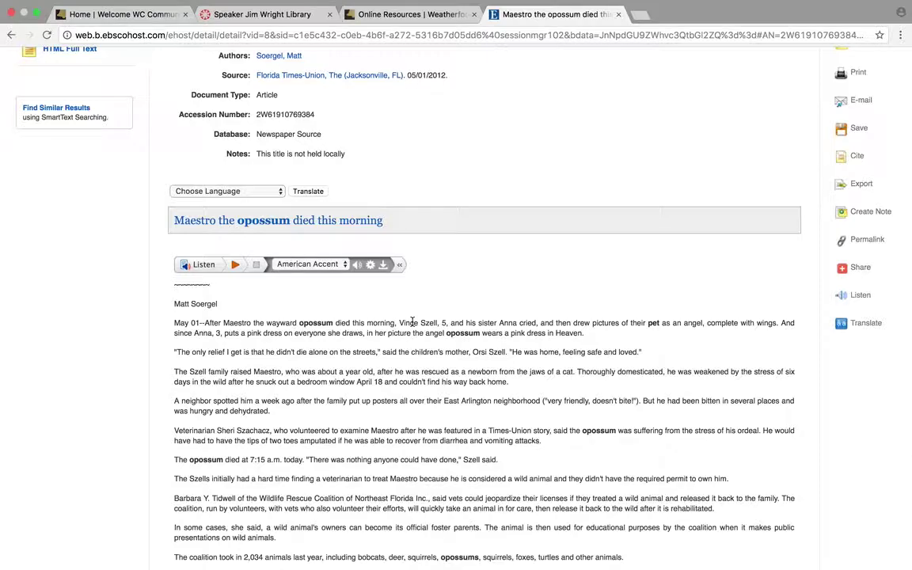
{"action": "scroll", "coordinate": [412, 321], "scroll_direction": "down", "scroll_amount": 10}
{"action": "scroll", "coordinate": [412, 321], "scroll_direction": "up", "scroll_amount": 10}
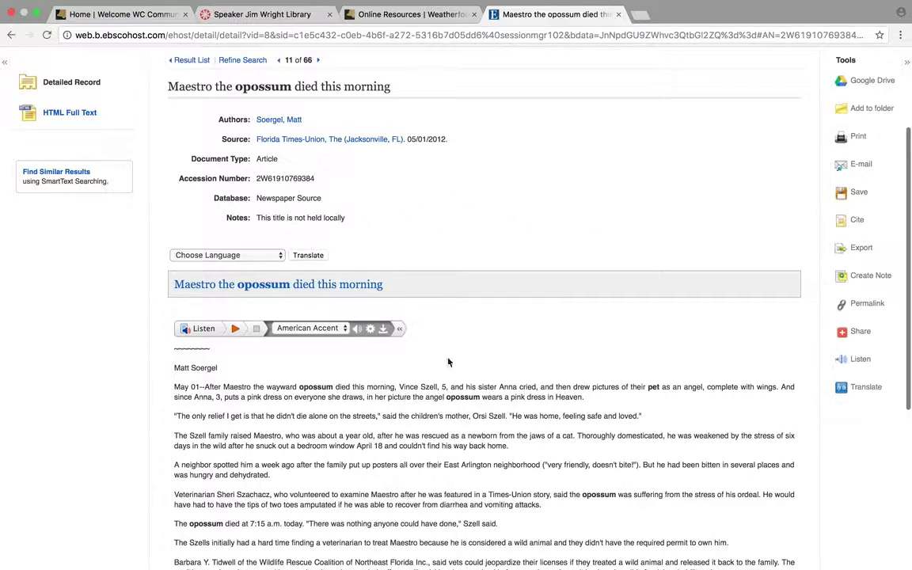
- Start the article's Listen read-aloud playback, then stop it
{"action": "scroll", "coordinate": [451, 382], "scroll_direction": "down", "scroll_amount": 5}
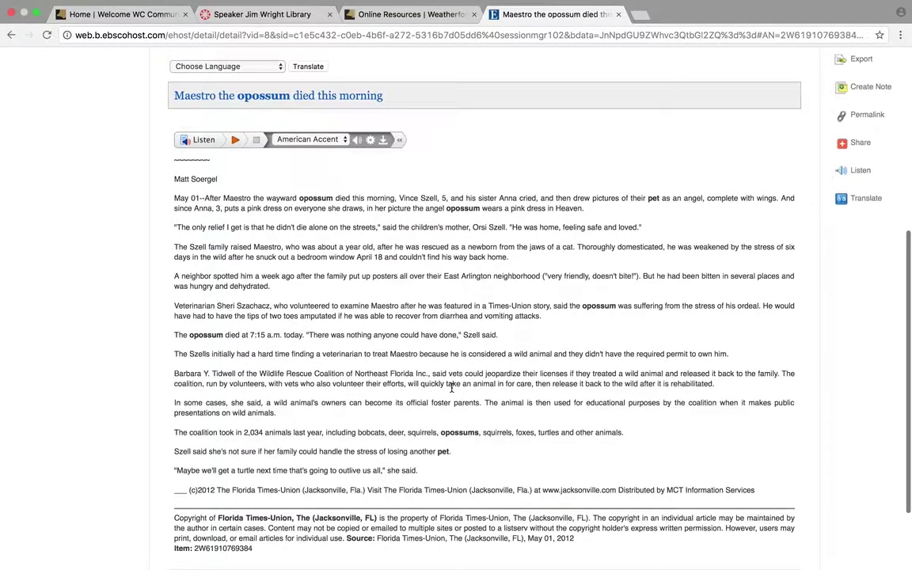
{"action": "scroll", "coordinate": [451, 387], "scroll_direction": "up", "scroll_amount": 3}
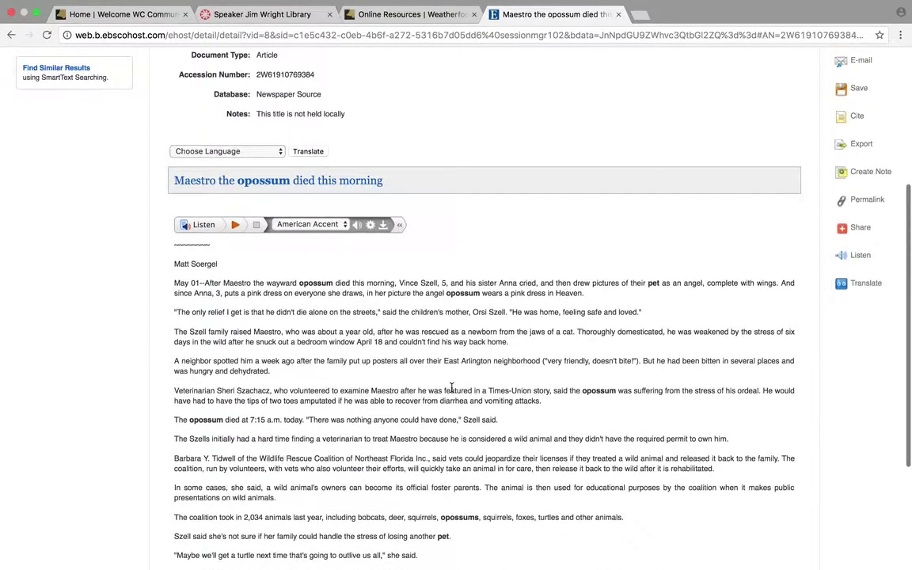
{"action": "left_click", "coordinate": [235, 225]}
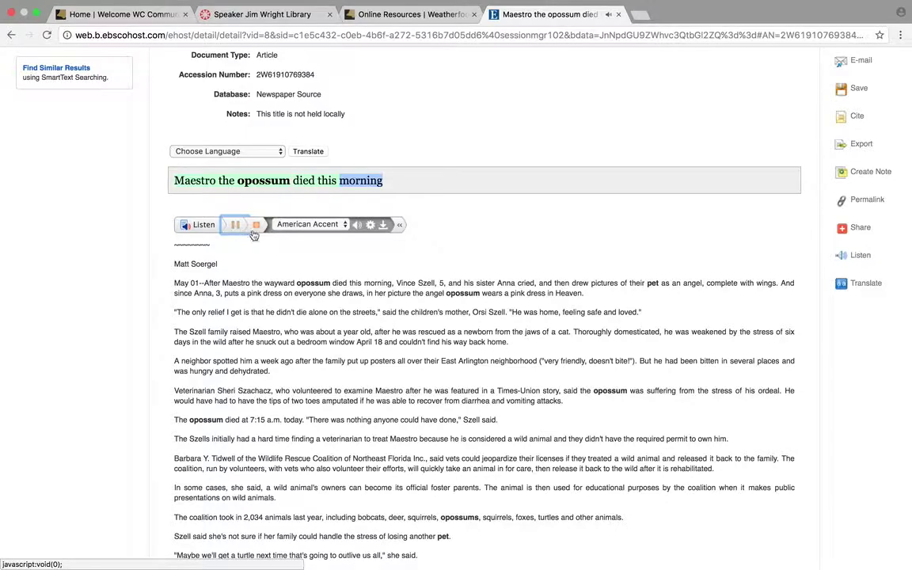
{"action": "left_click", "coordinate": [256, 227]}
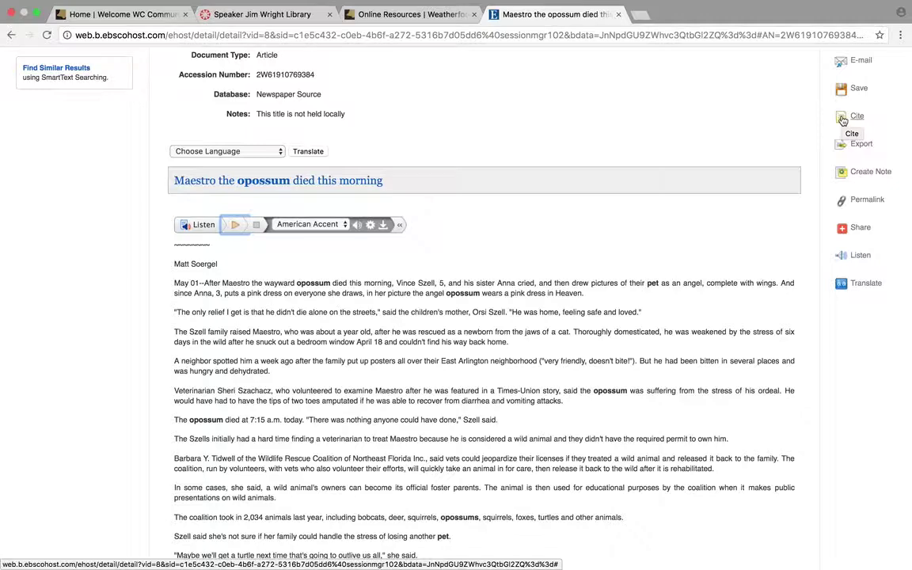
- Show the Cite panel's Citation Format list and scroll down to the MLA entry
{"action": "left_click", "coordinate": [843, 118]}
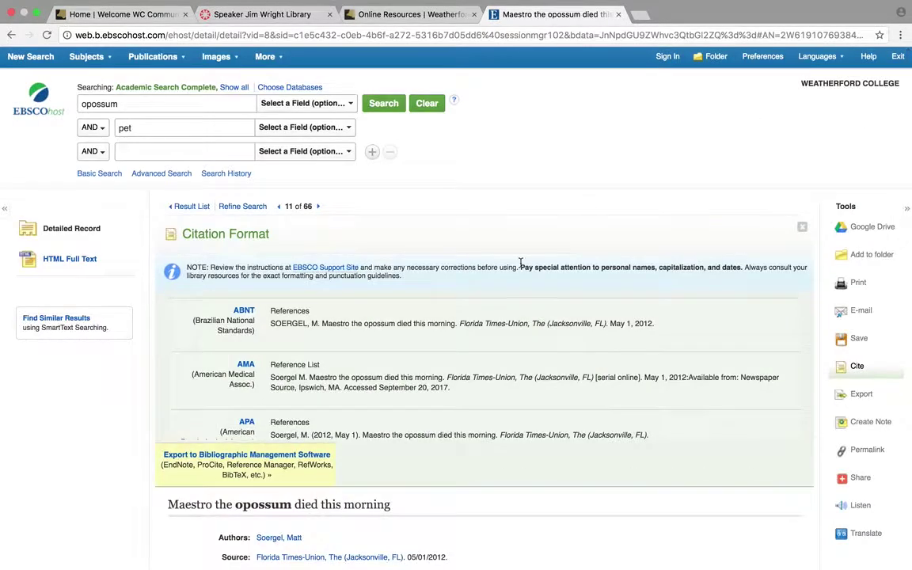
{"action": "scroll", "coordinate": [451, 373], "scroll_direction": "down", "scroll_amount": 10}
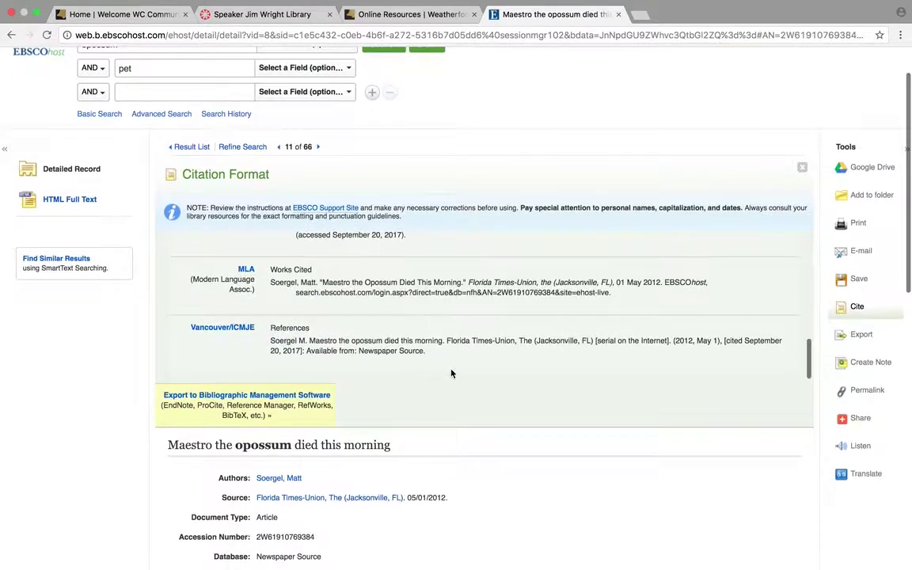
{"action": "scroll", "coordinate": [345, 308], "scroll_direction": "up", "scroll_amount": 3}
{"action": "scroll", "coordinate": [345, 308], "scroll_direction": "up", "scroll_amount": 8}
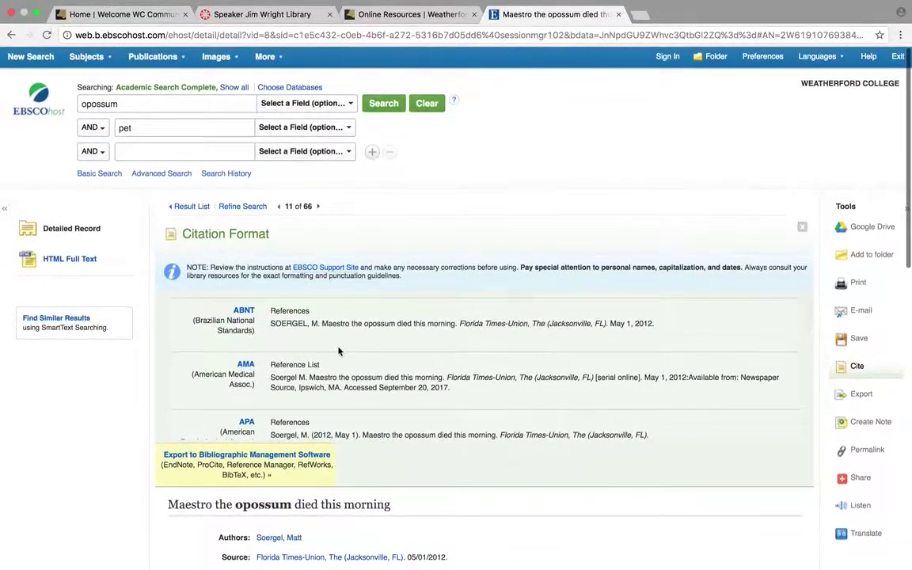
{"action": "scroll", "coordinate": [338, 351], "scroll_direction": "down", "scroll_amount": 5}
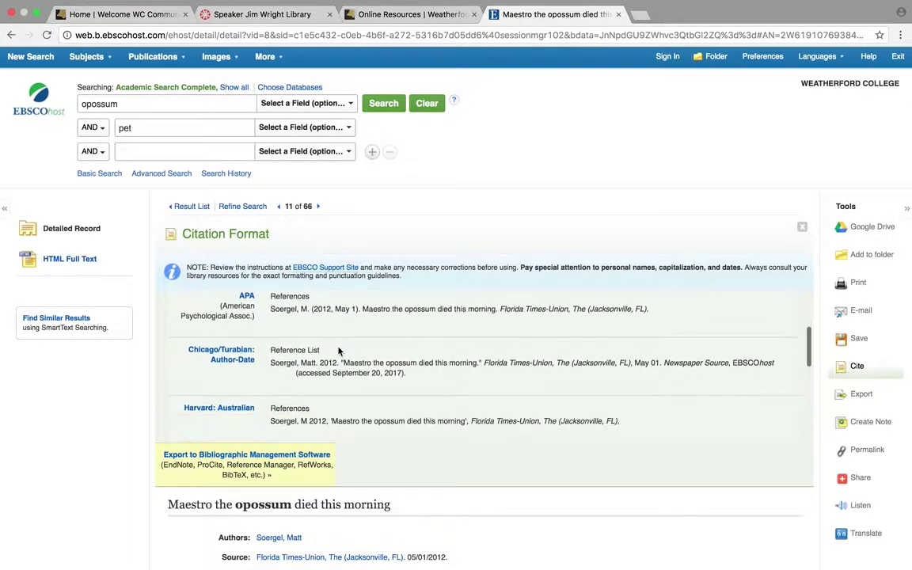
{"action": "scroll", "coordinate": [338, 351], "scroll_direction": "down", "scroll_amount": 5}
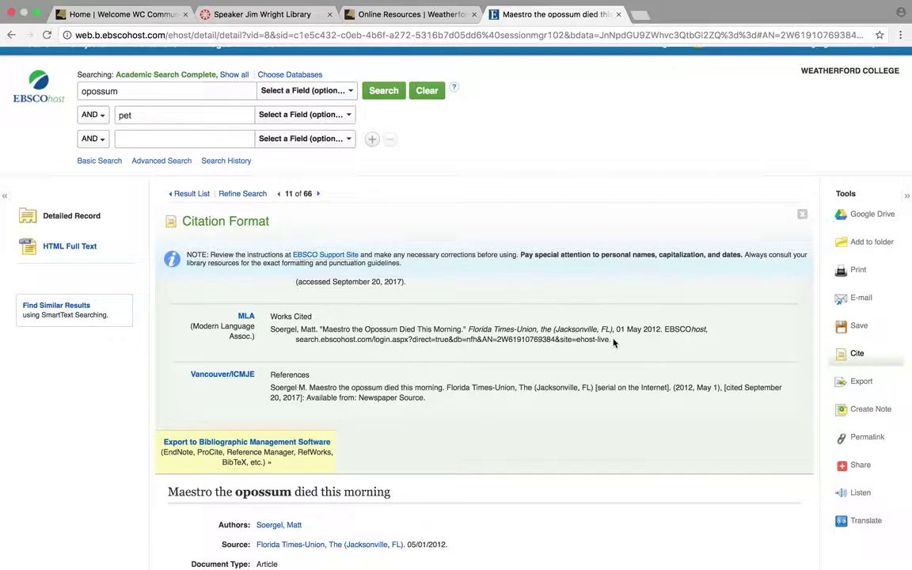
- Select the whole MLA Works Cited citation text for the Maestro article
{"action": "left_click_drag", "start_coordinate": [615, 340], "coordinate": [265, 333]}
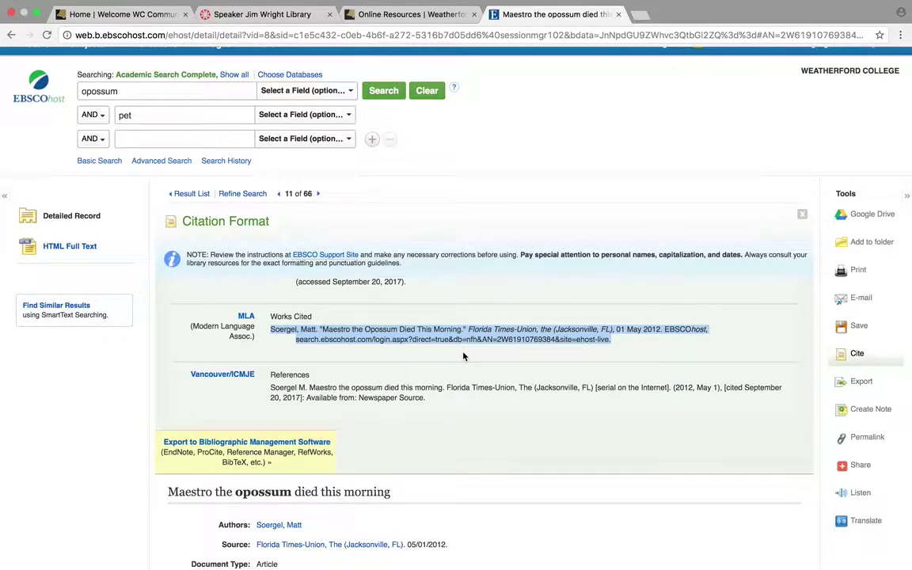
{"action": "scroll", "coordinate": [463, 356], "scroll_direction": "down", "scroll_amount": 1}
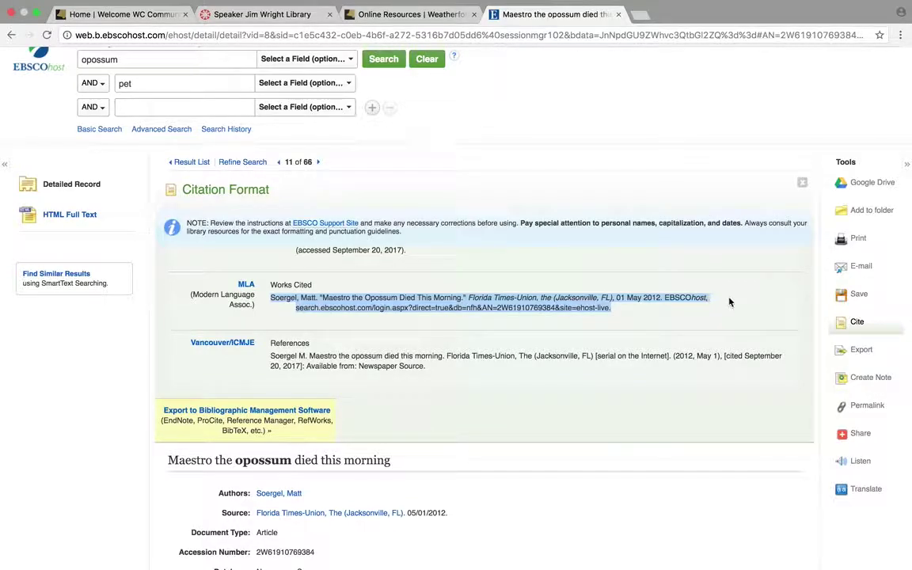
{"action": "mouse_move", "coordinate": [601, 3]}
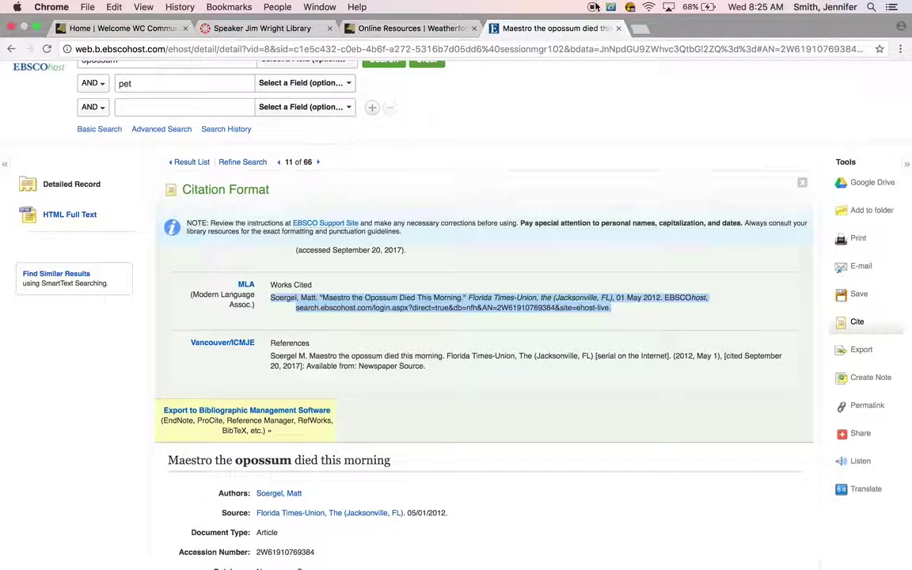